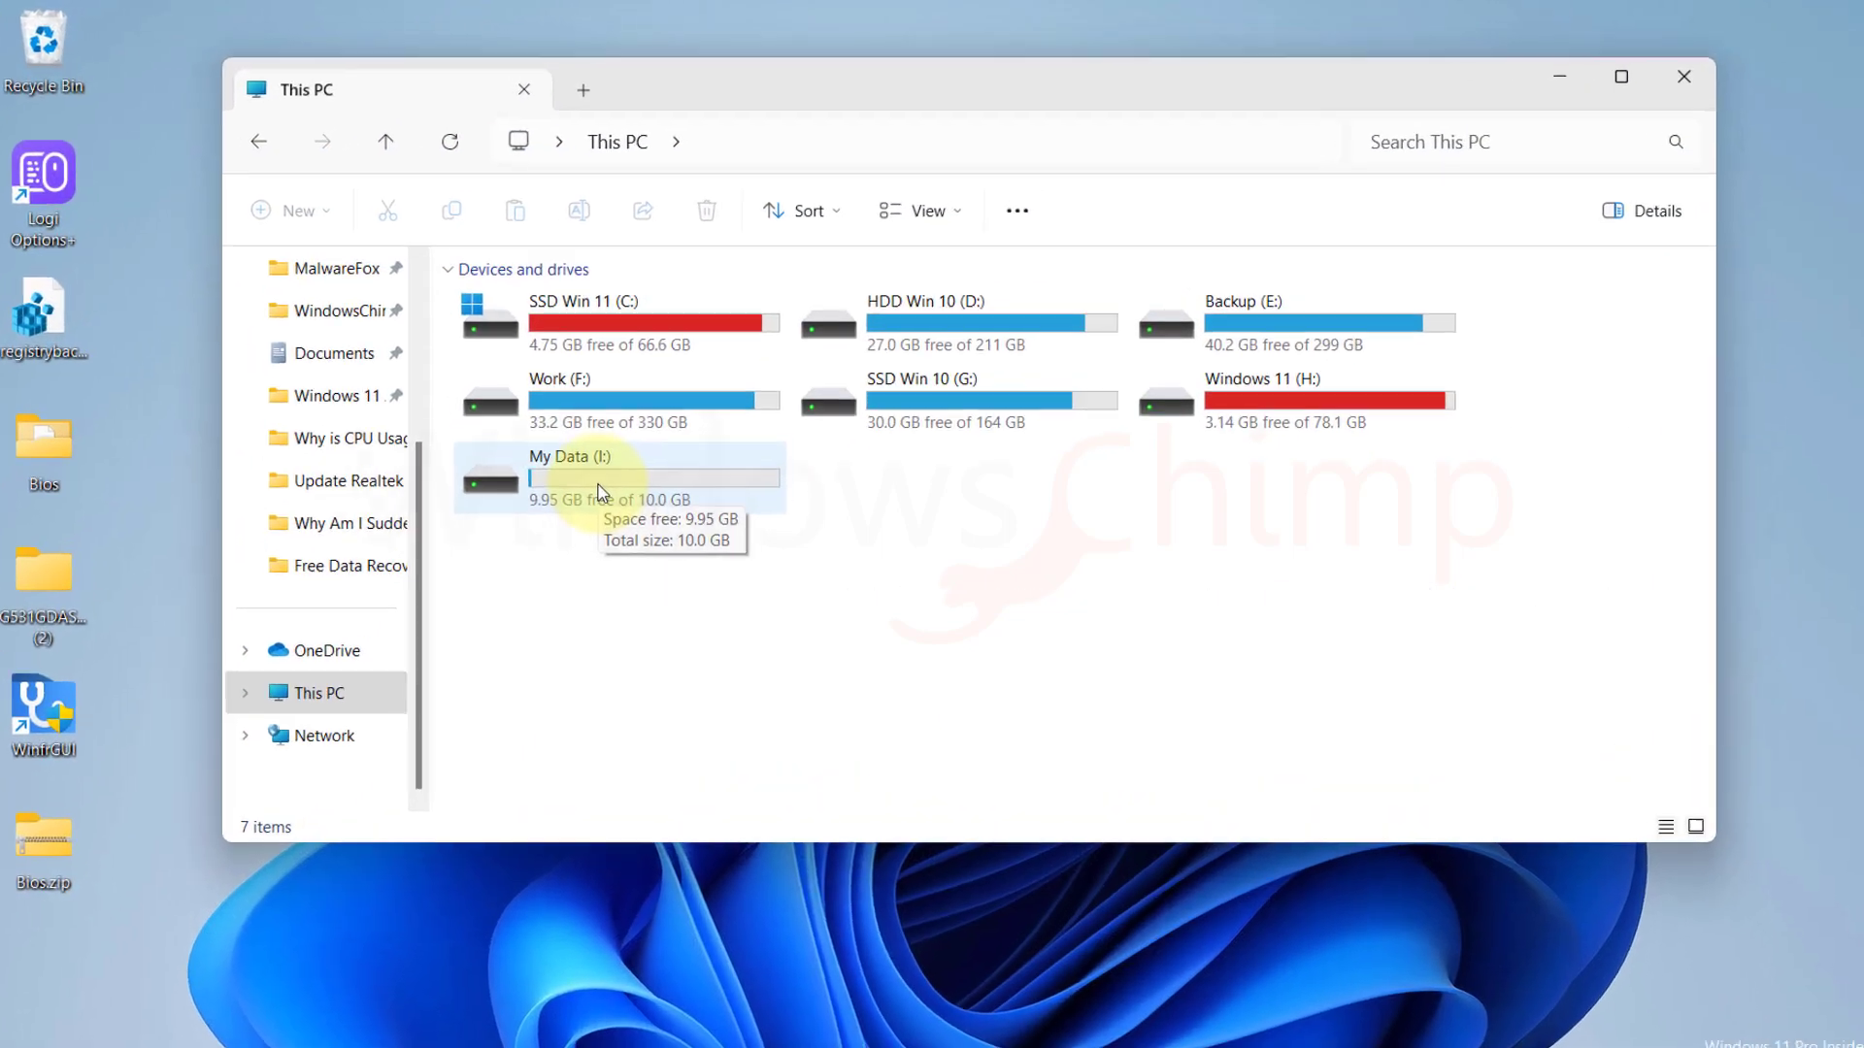
Step: Open My Data (I:) and permanently delete all 13 files with Shift+Delete
double_click(645, 445)
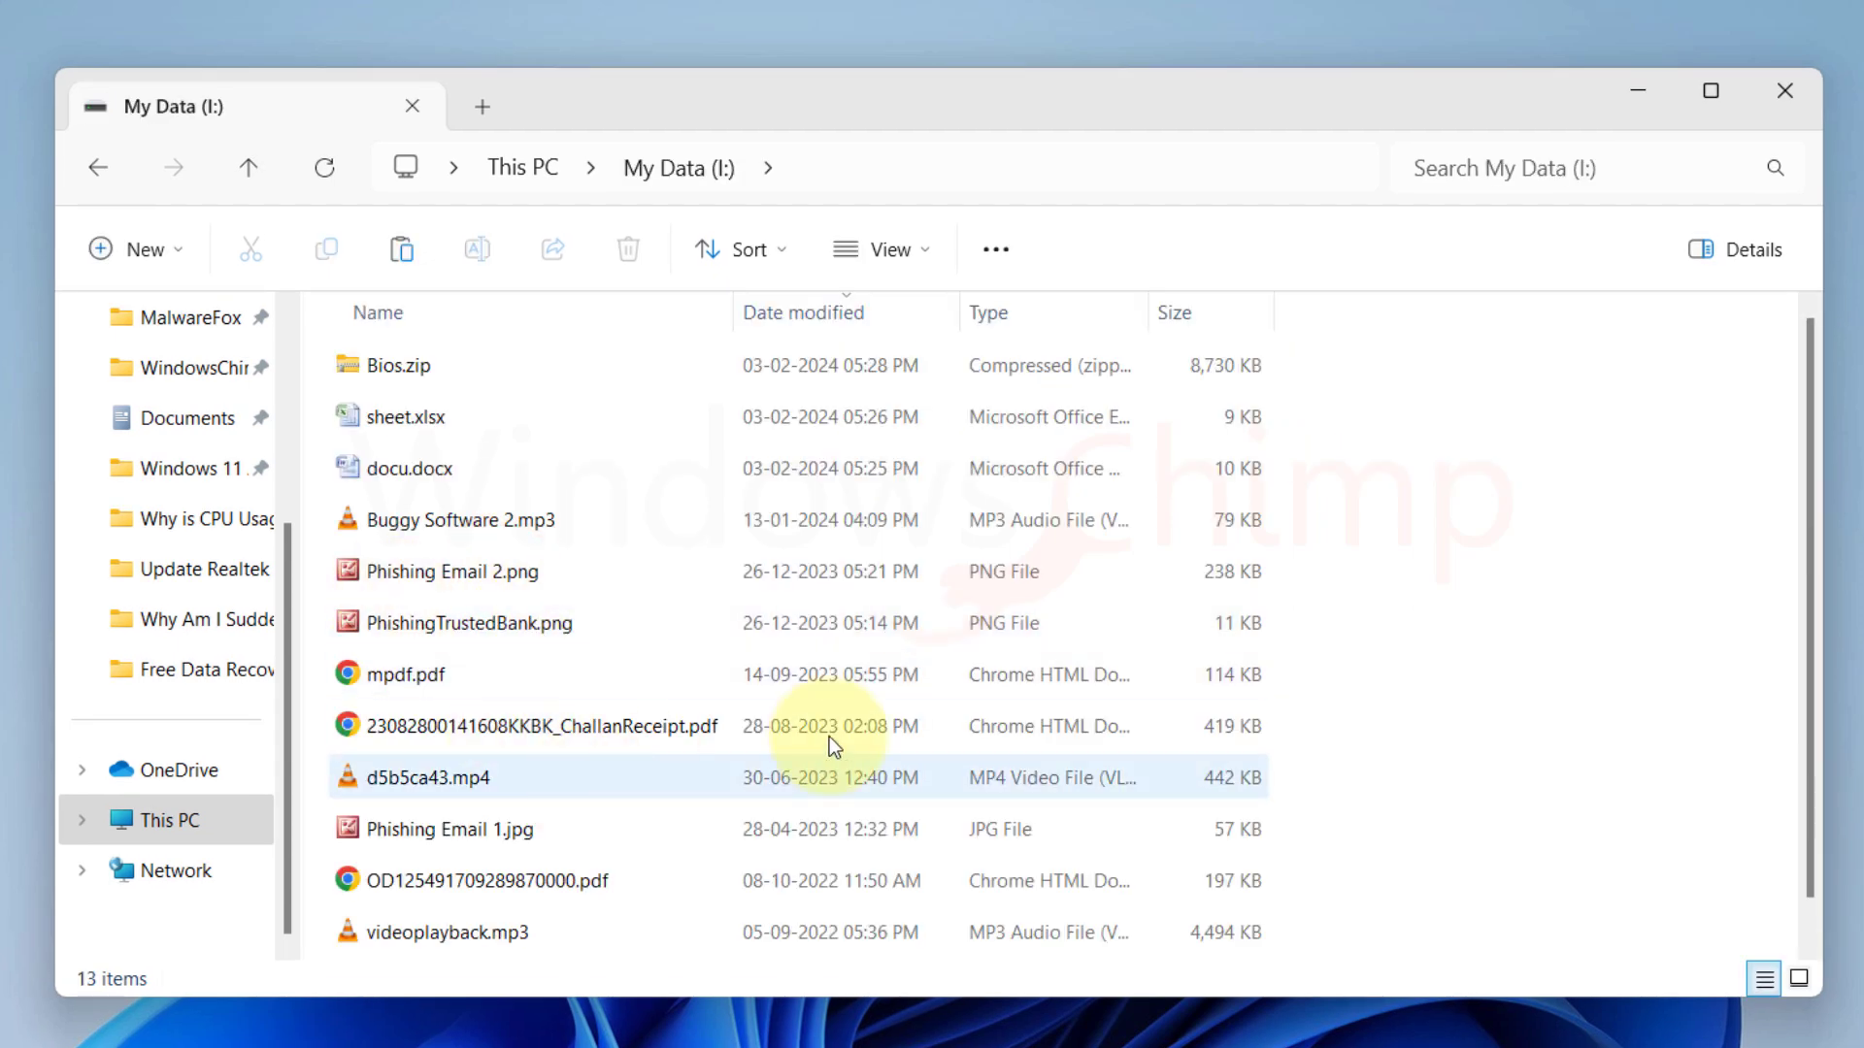
scroll(992, 743, down, 1)
scroll(1025, 794, up, 1)
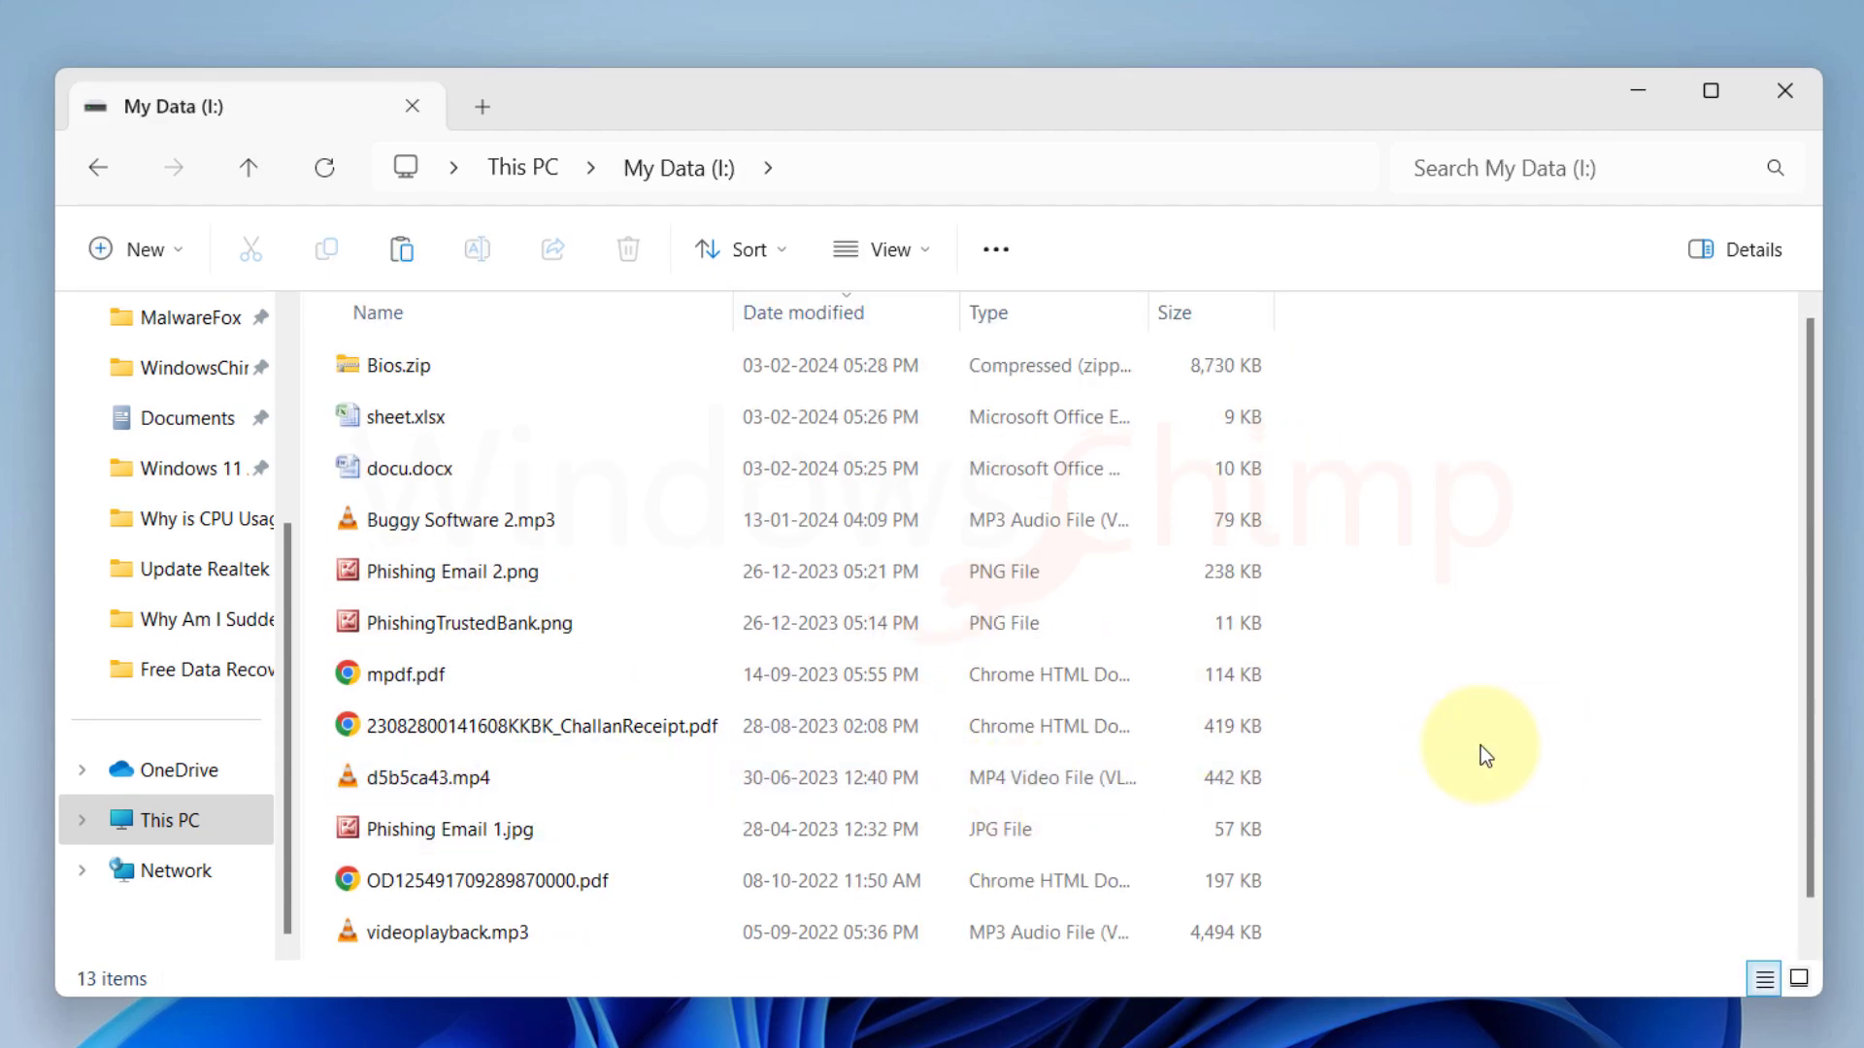
key(ctrl+a)
key(shift+Delete)
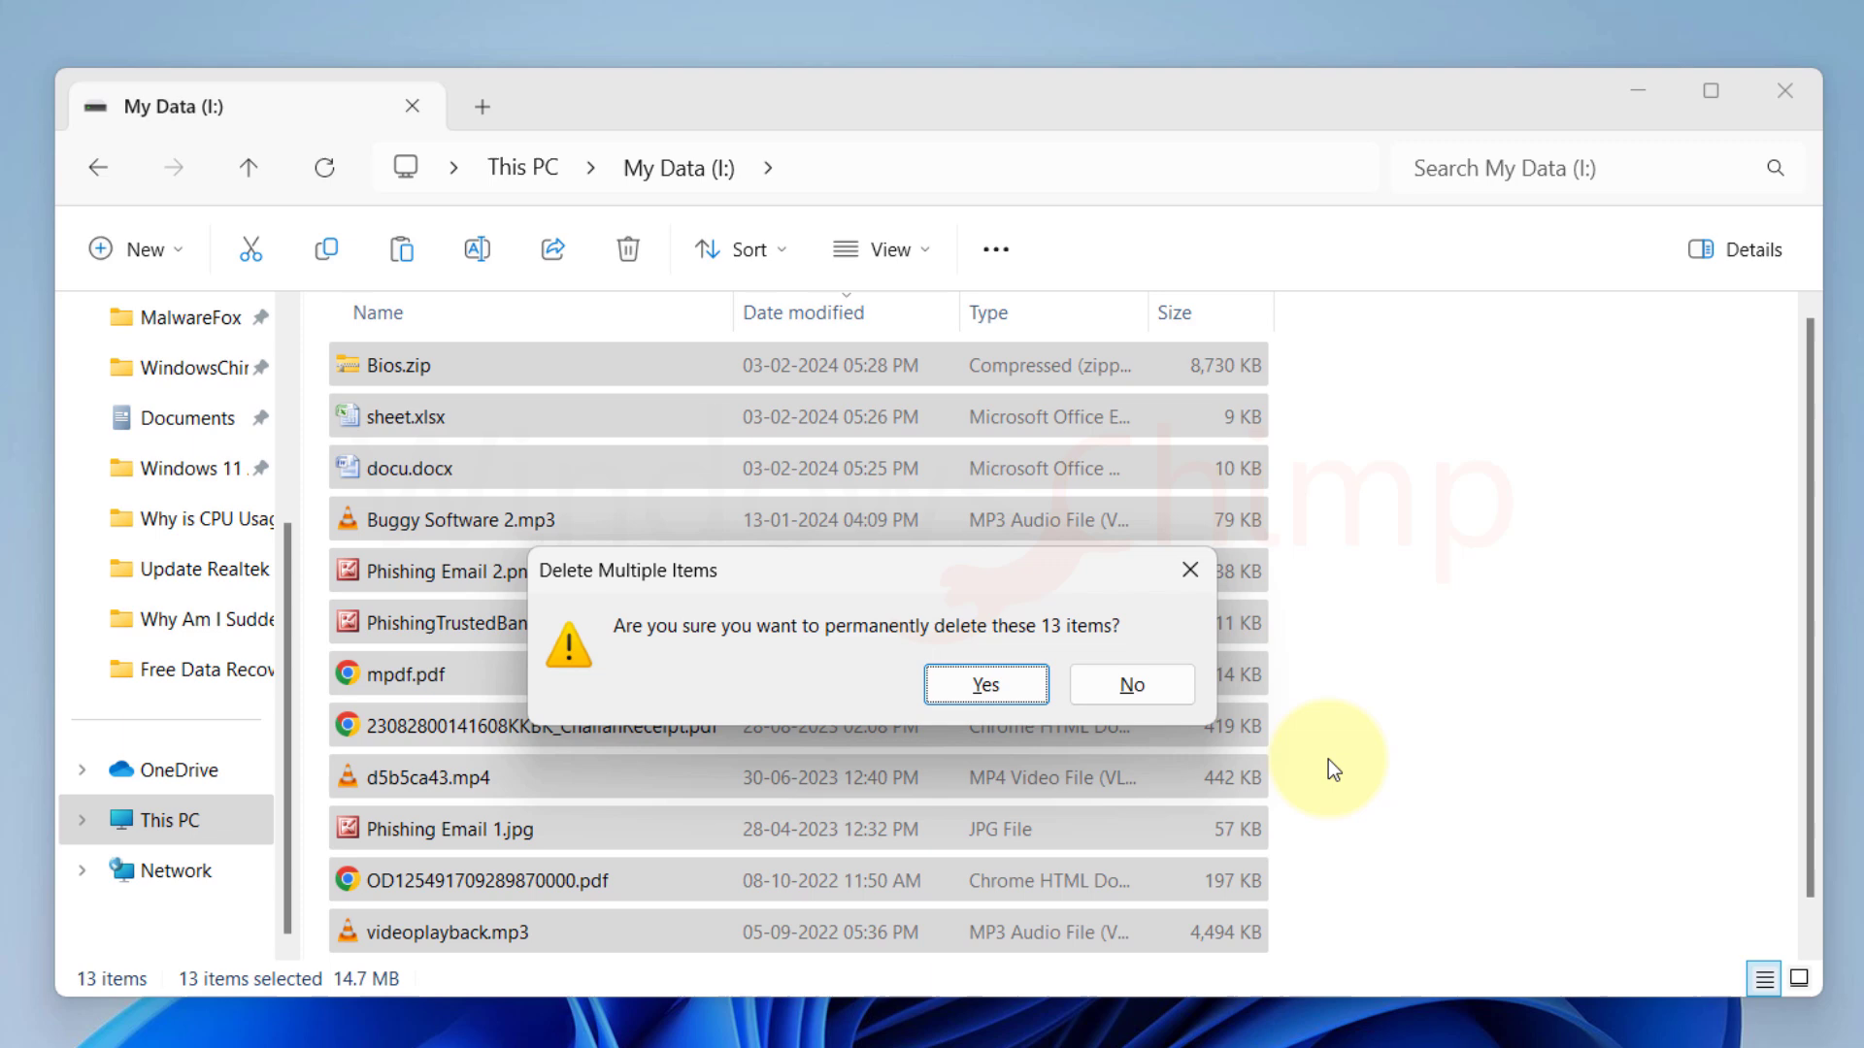
click(1005, 681)
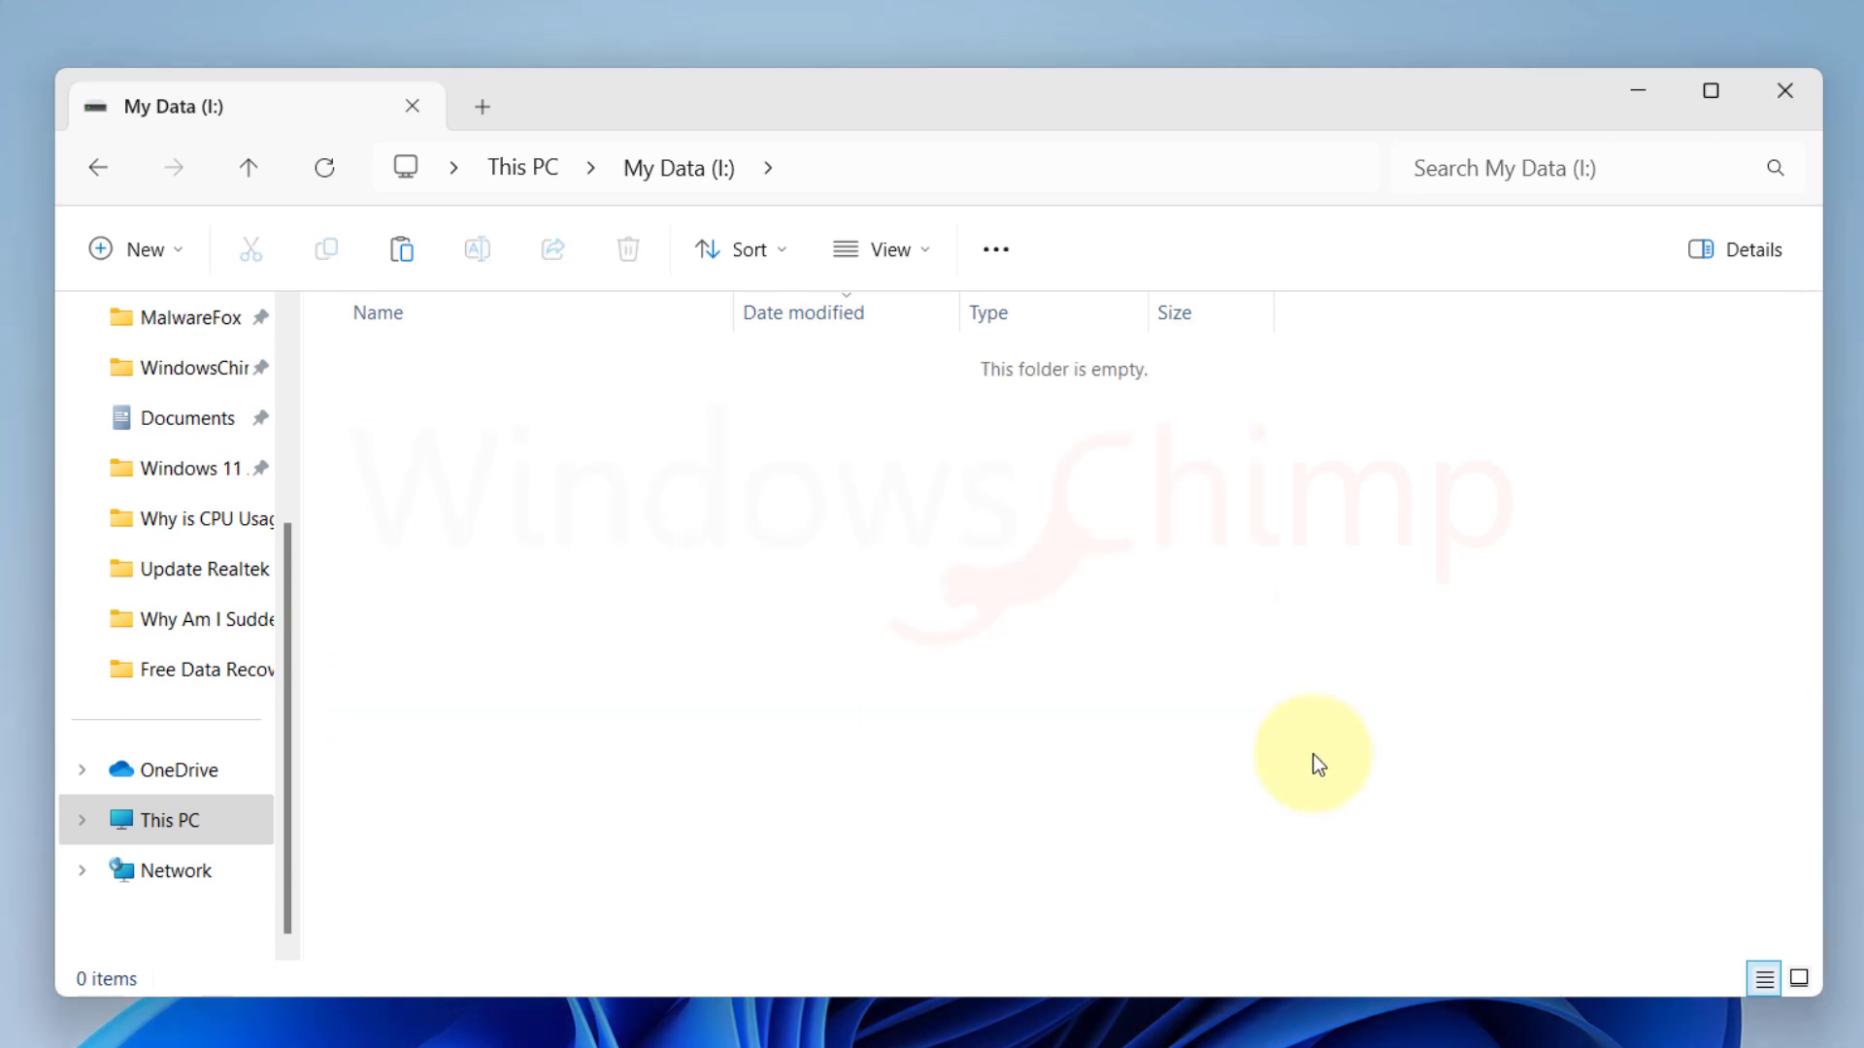
Step: Close File Explorer and open a maximized Google Chrome window
click(1782, 97)
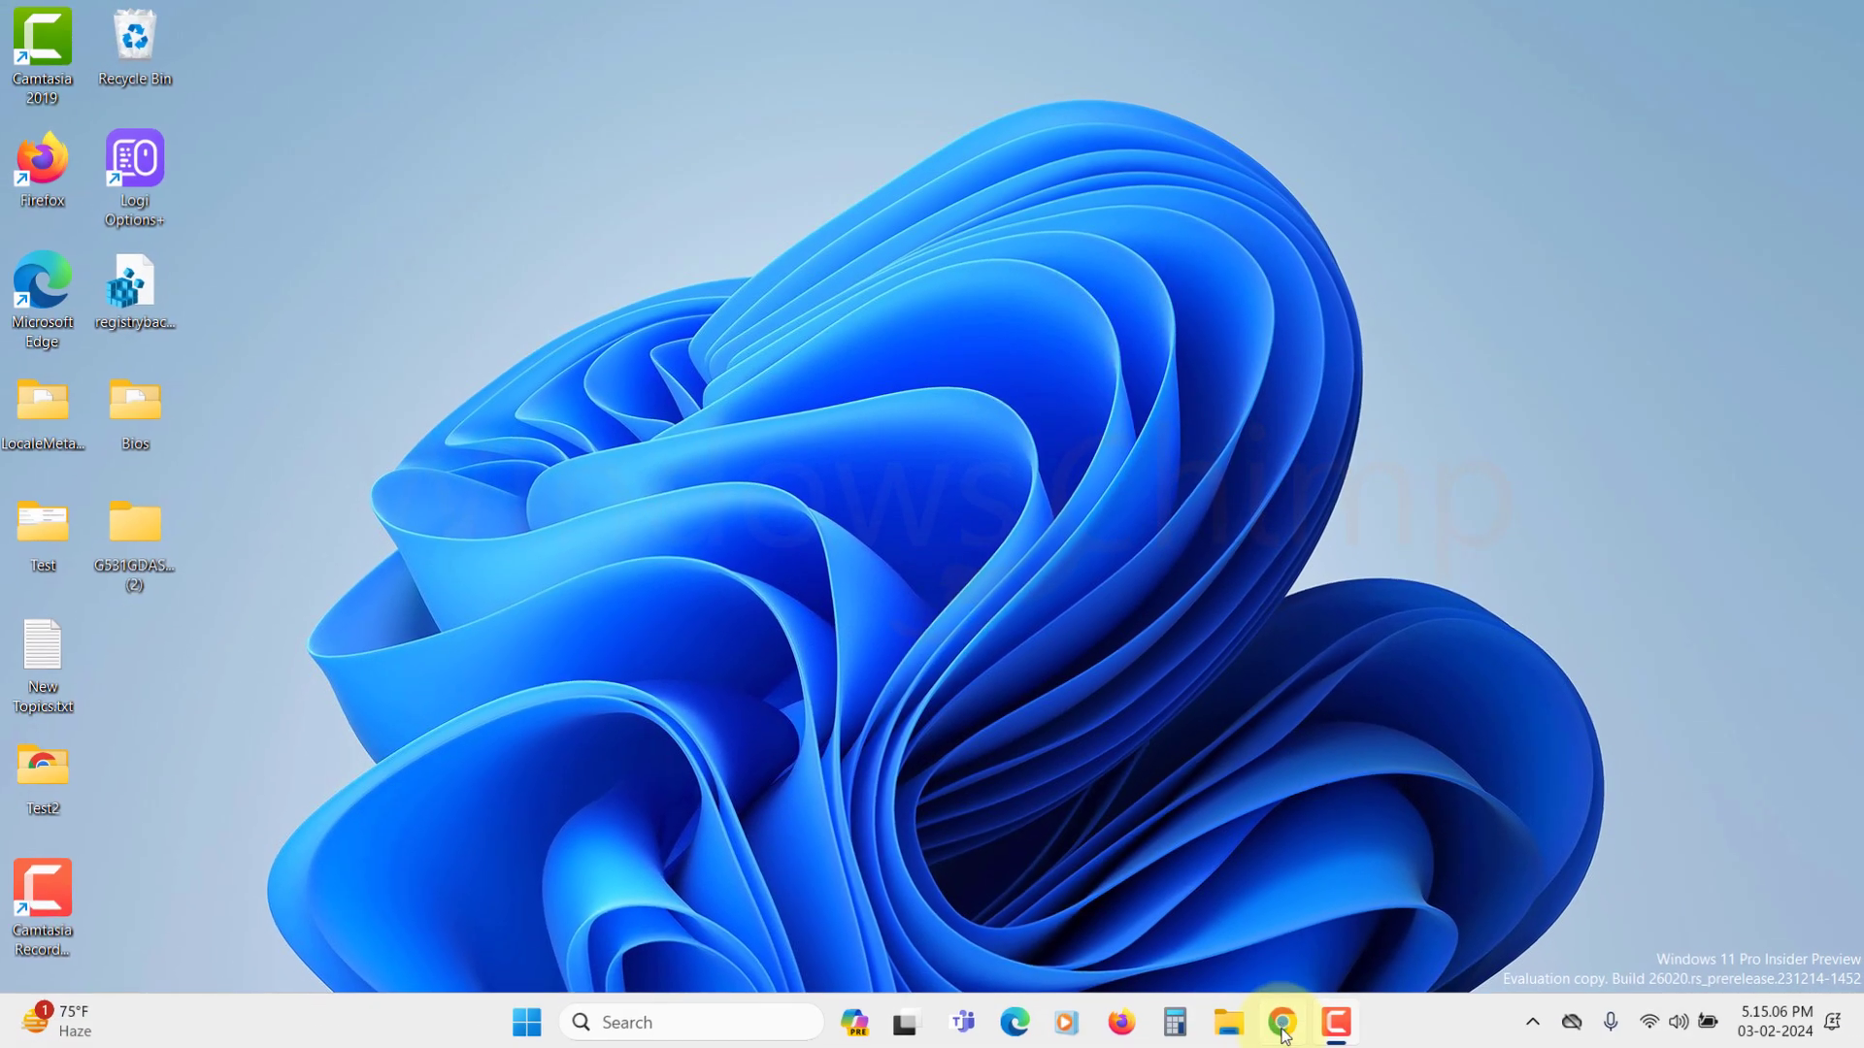
click(1281, 1019)
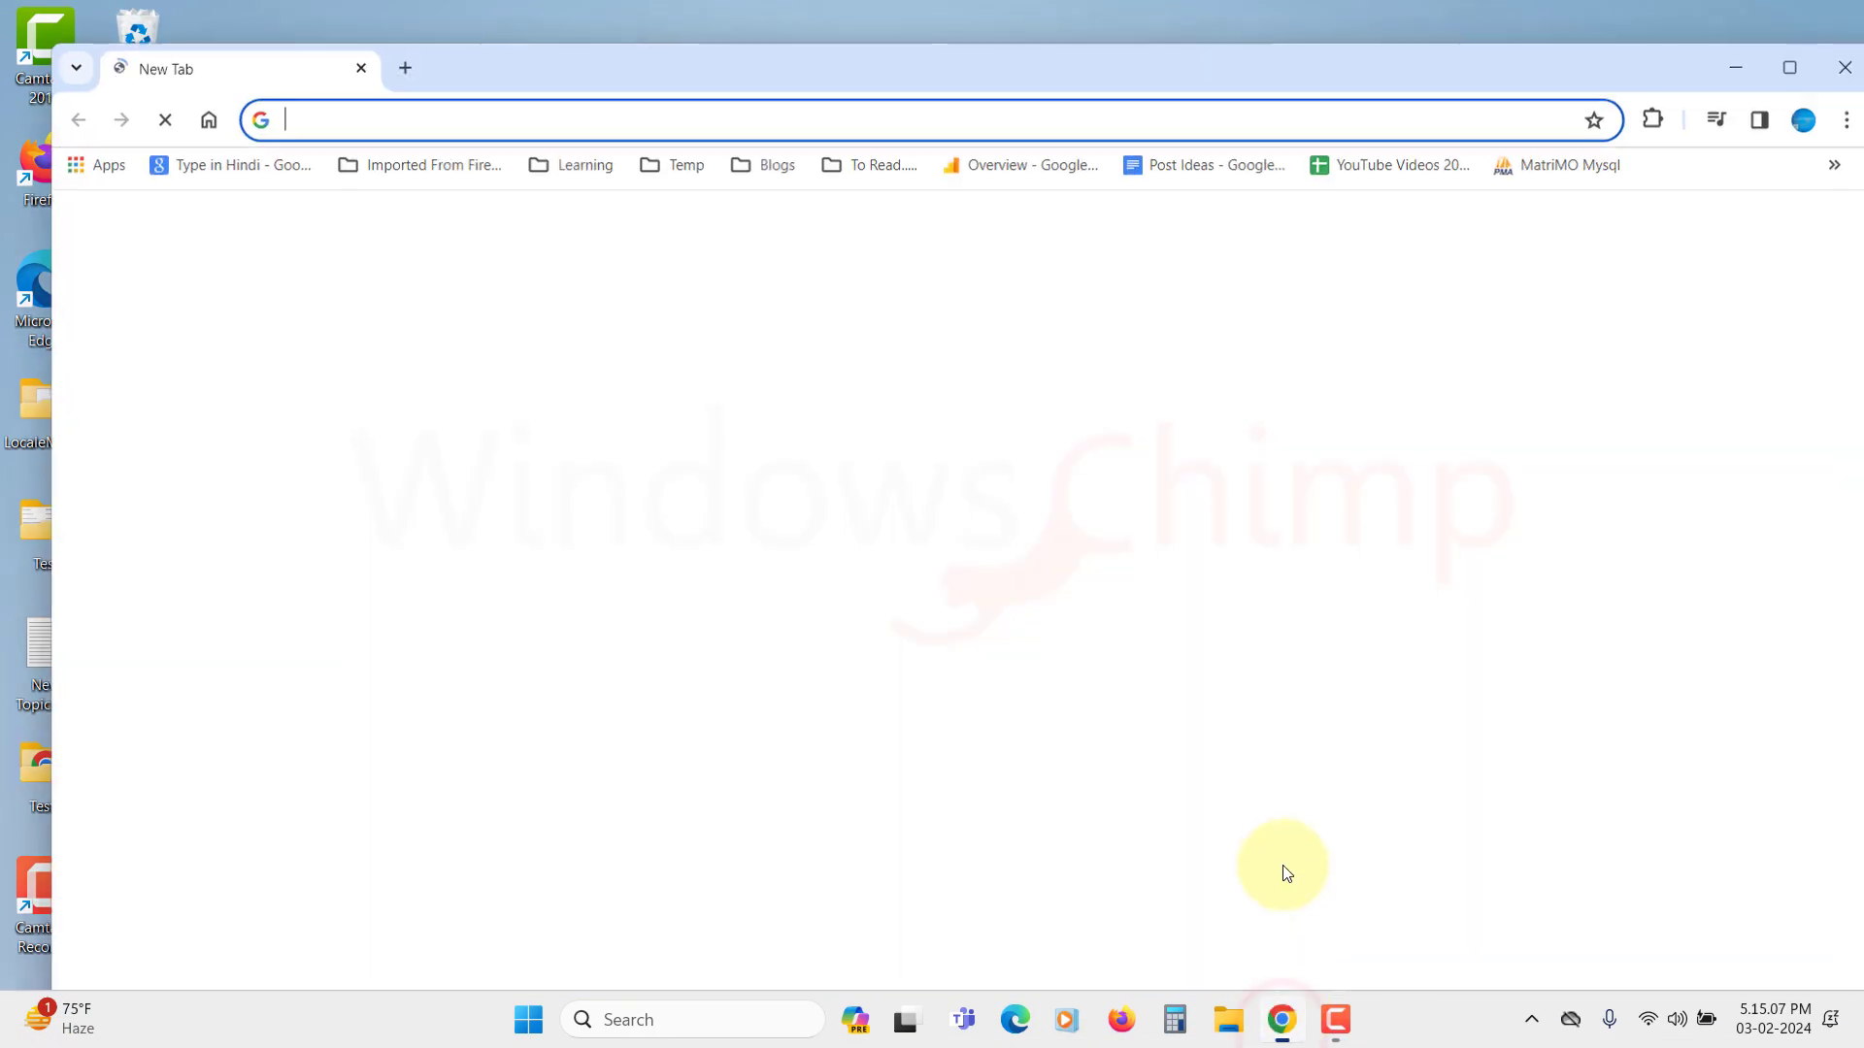
click(1789, 66)
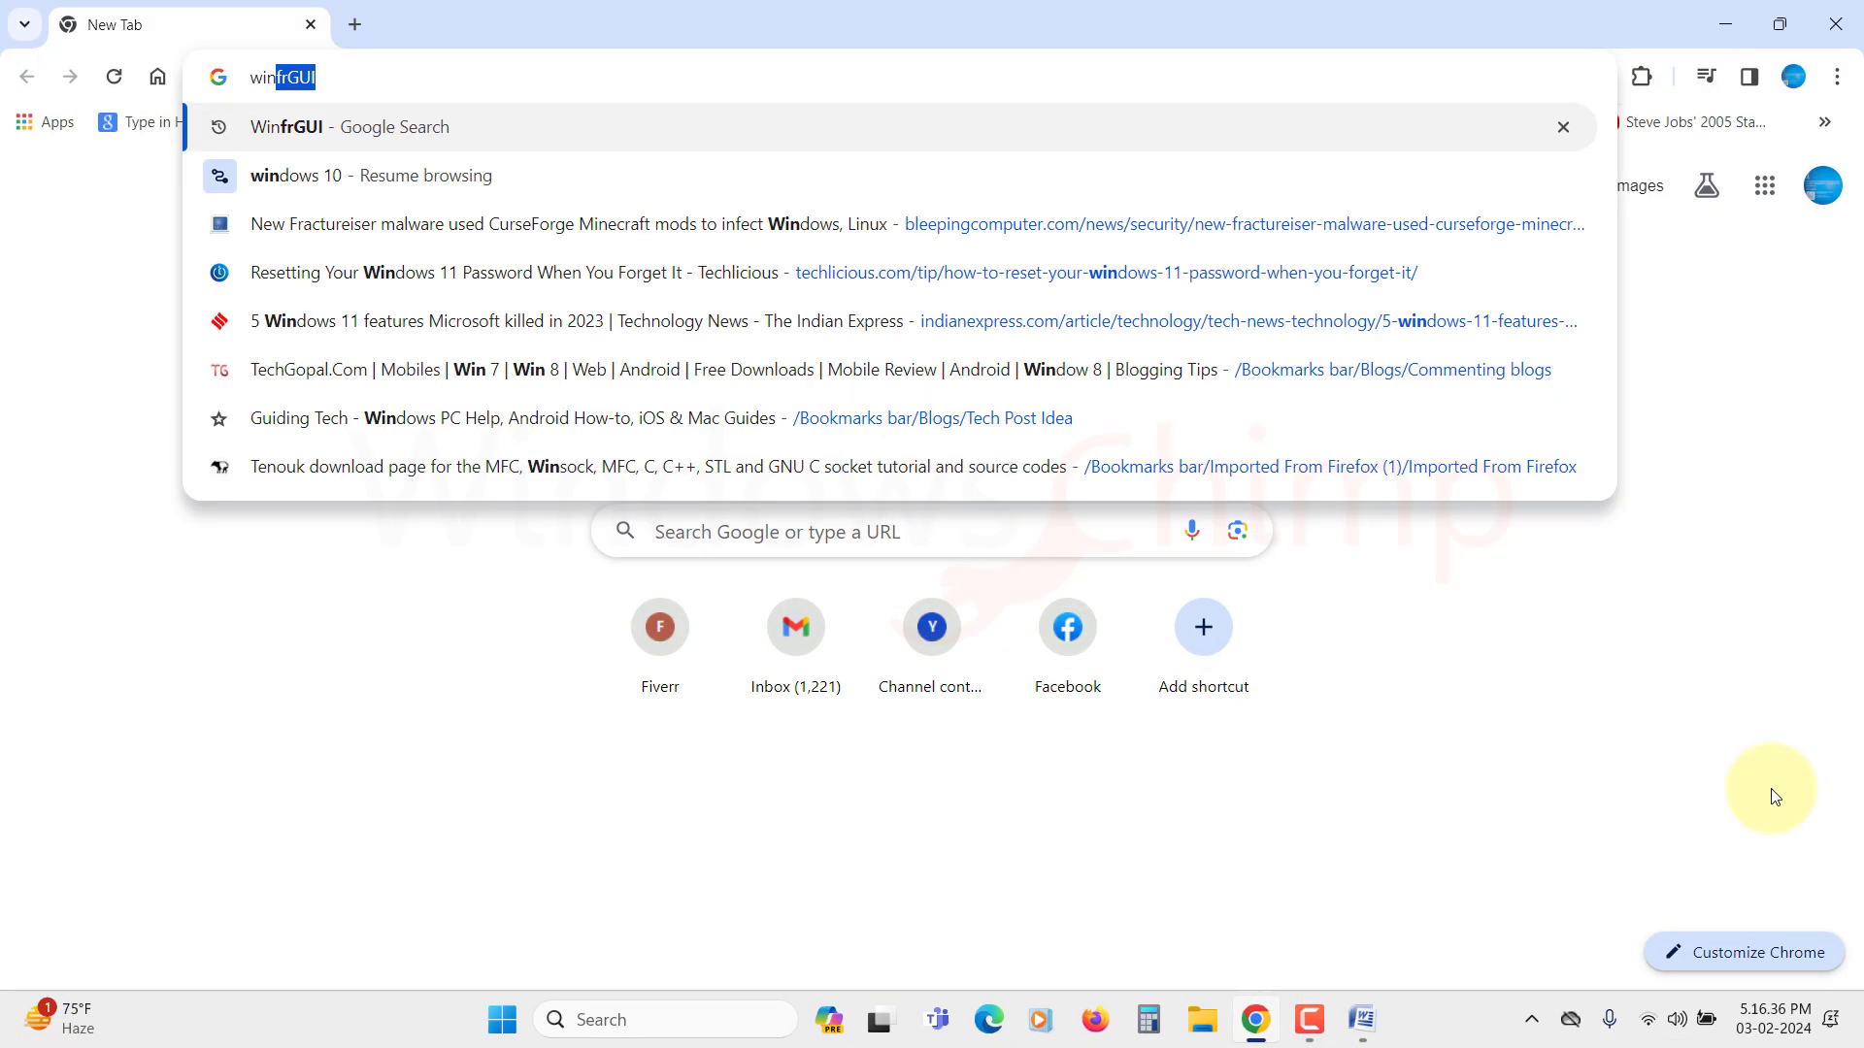
Step: Download the free WinfrGUI installer from winfr.org and run WinfrGUI_Setup.exe
text(fr.org)
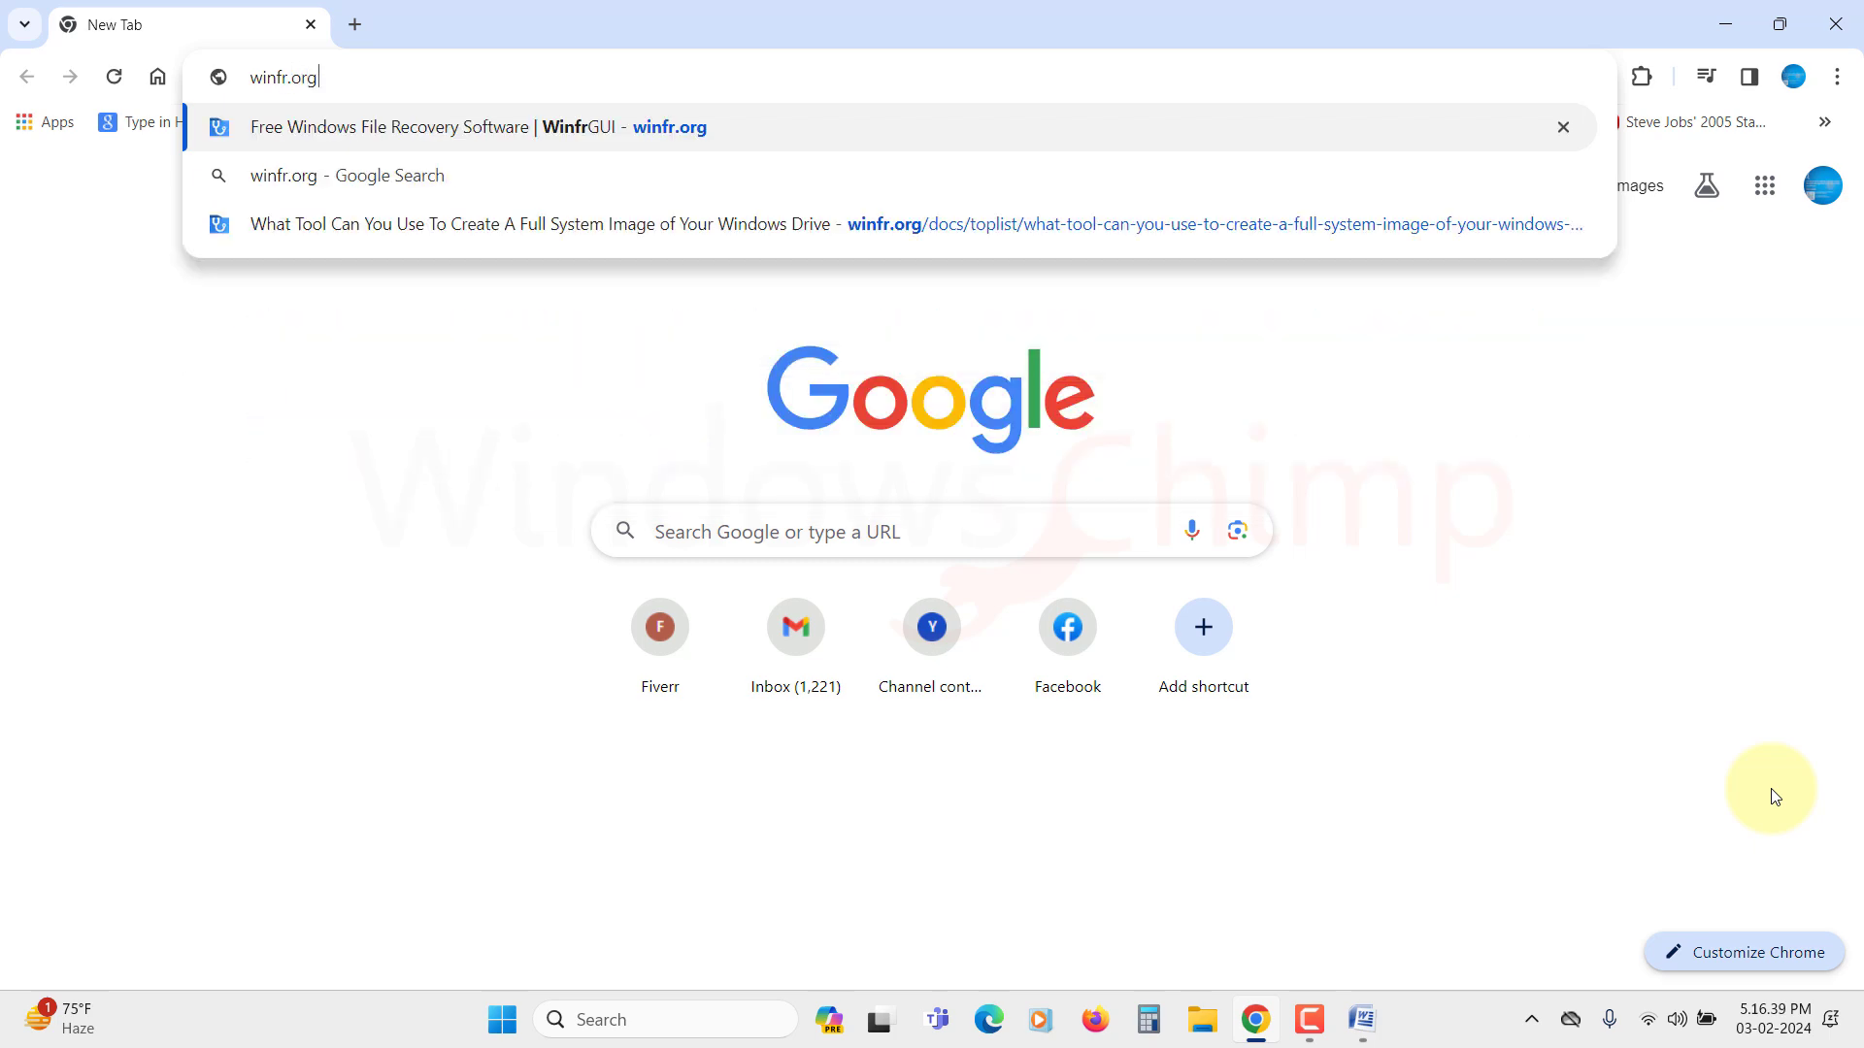
key(Return)
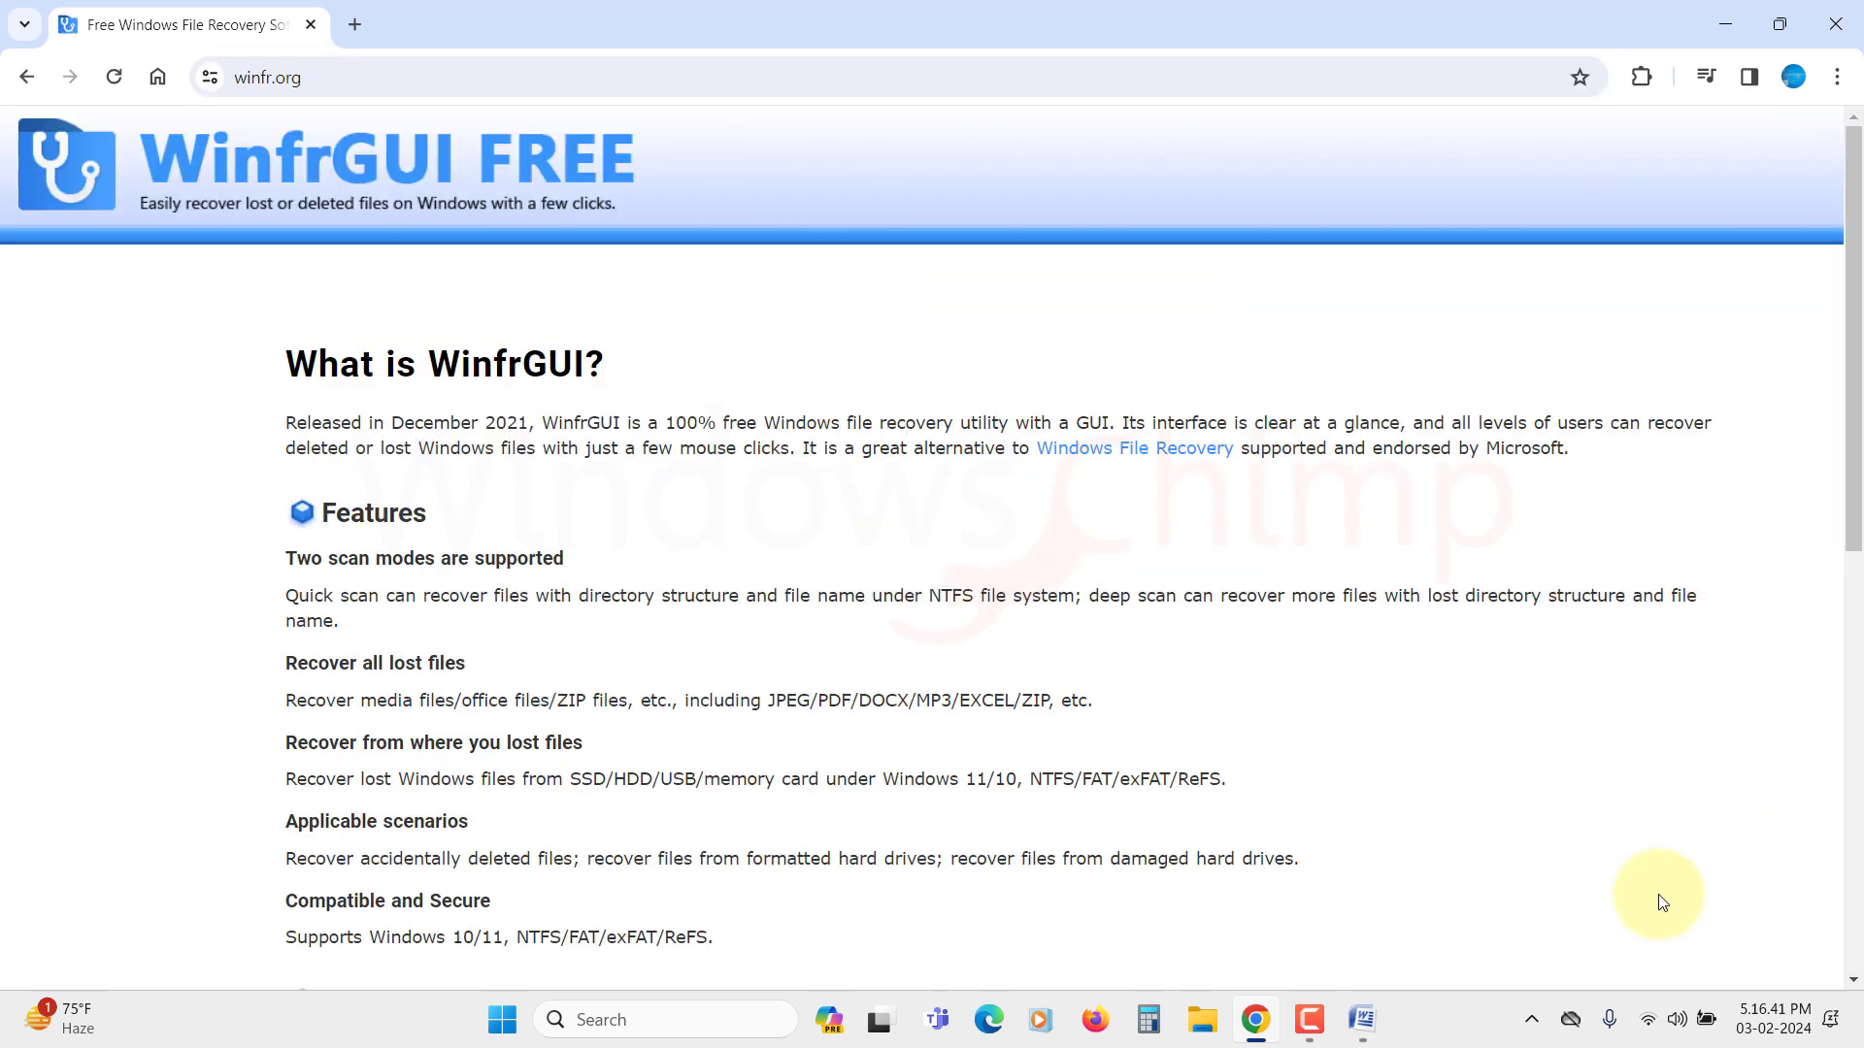
scroll(708, 582, down, 4)
click(462, 535)
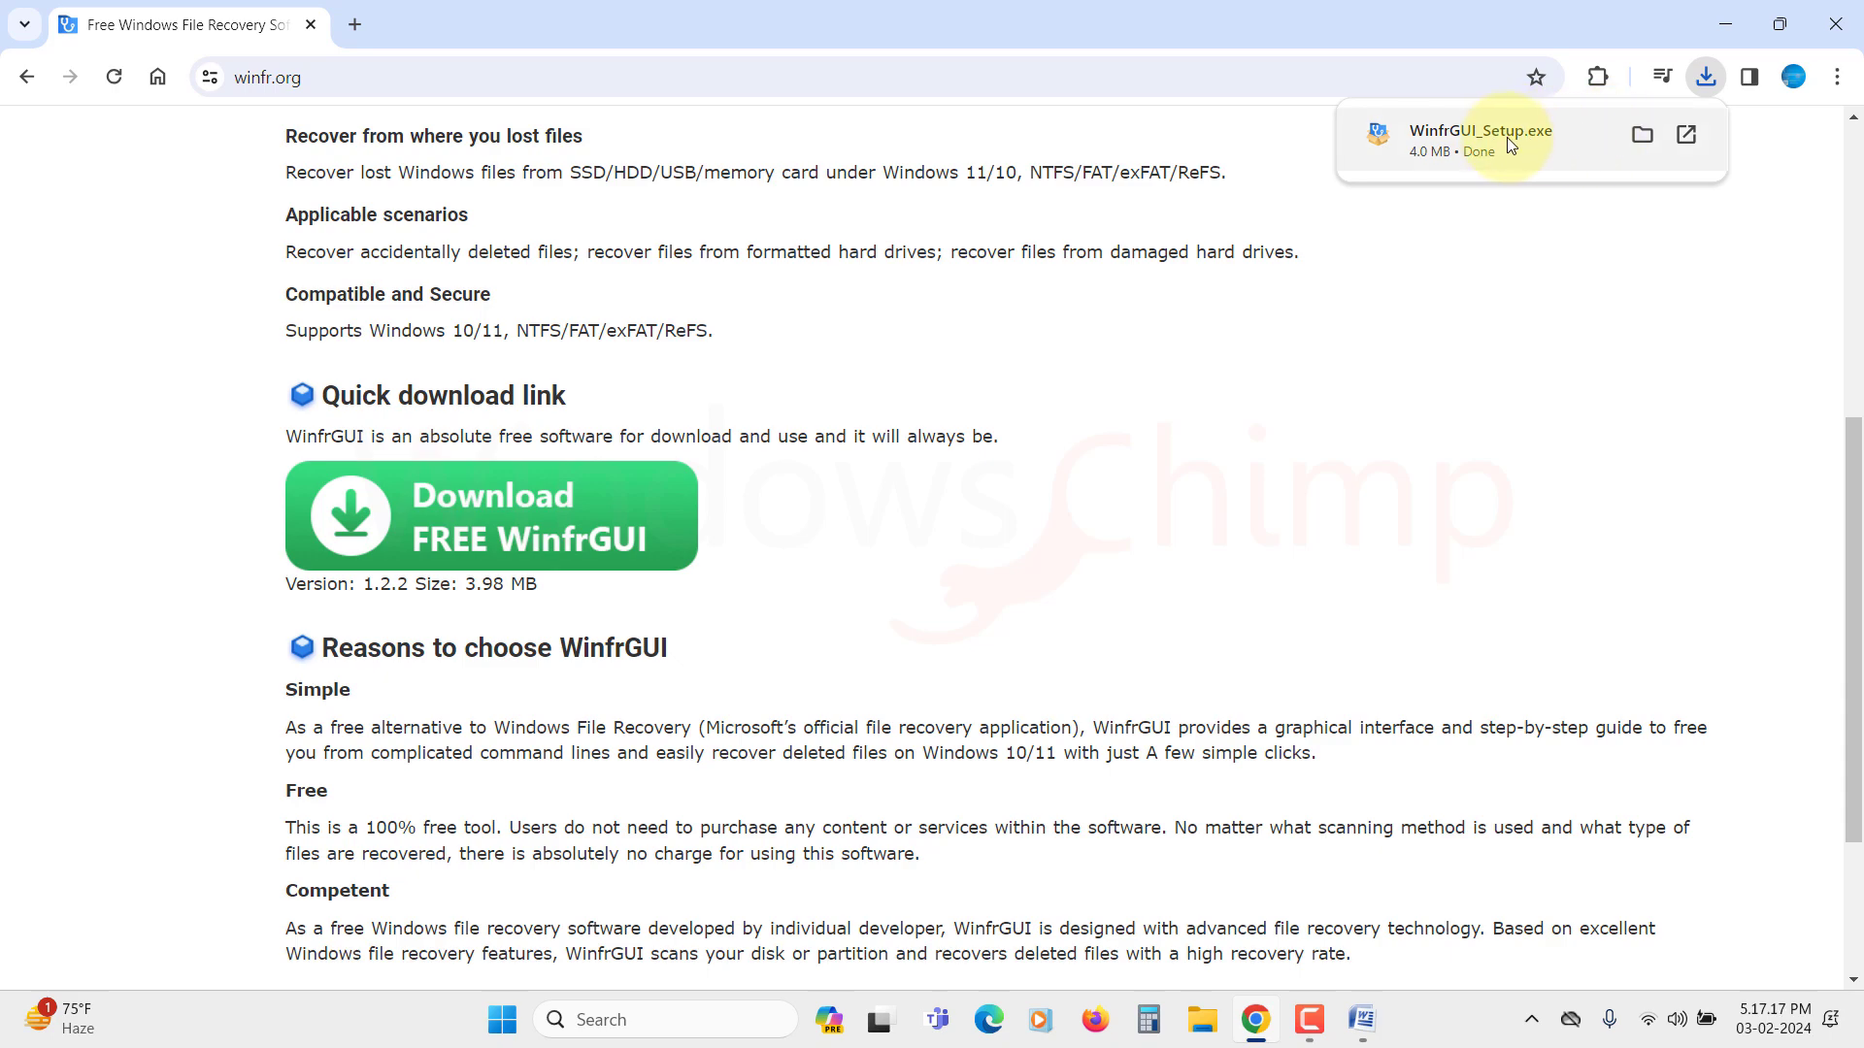
click(1495, 141)
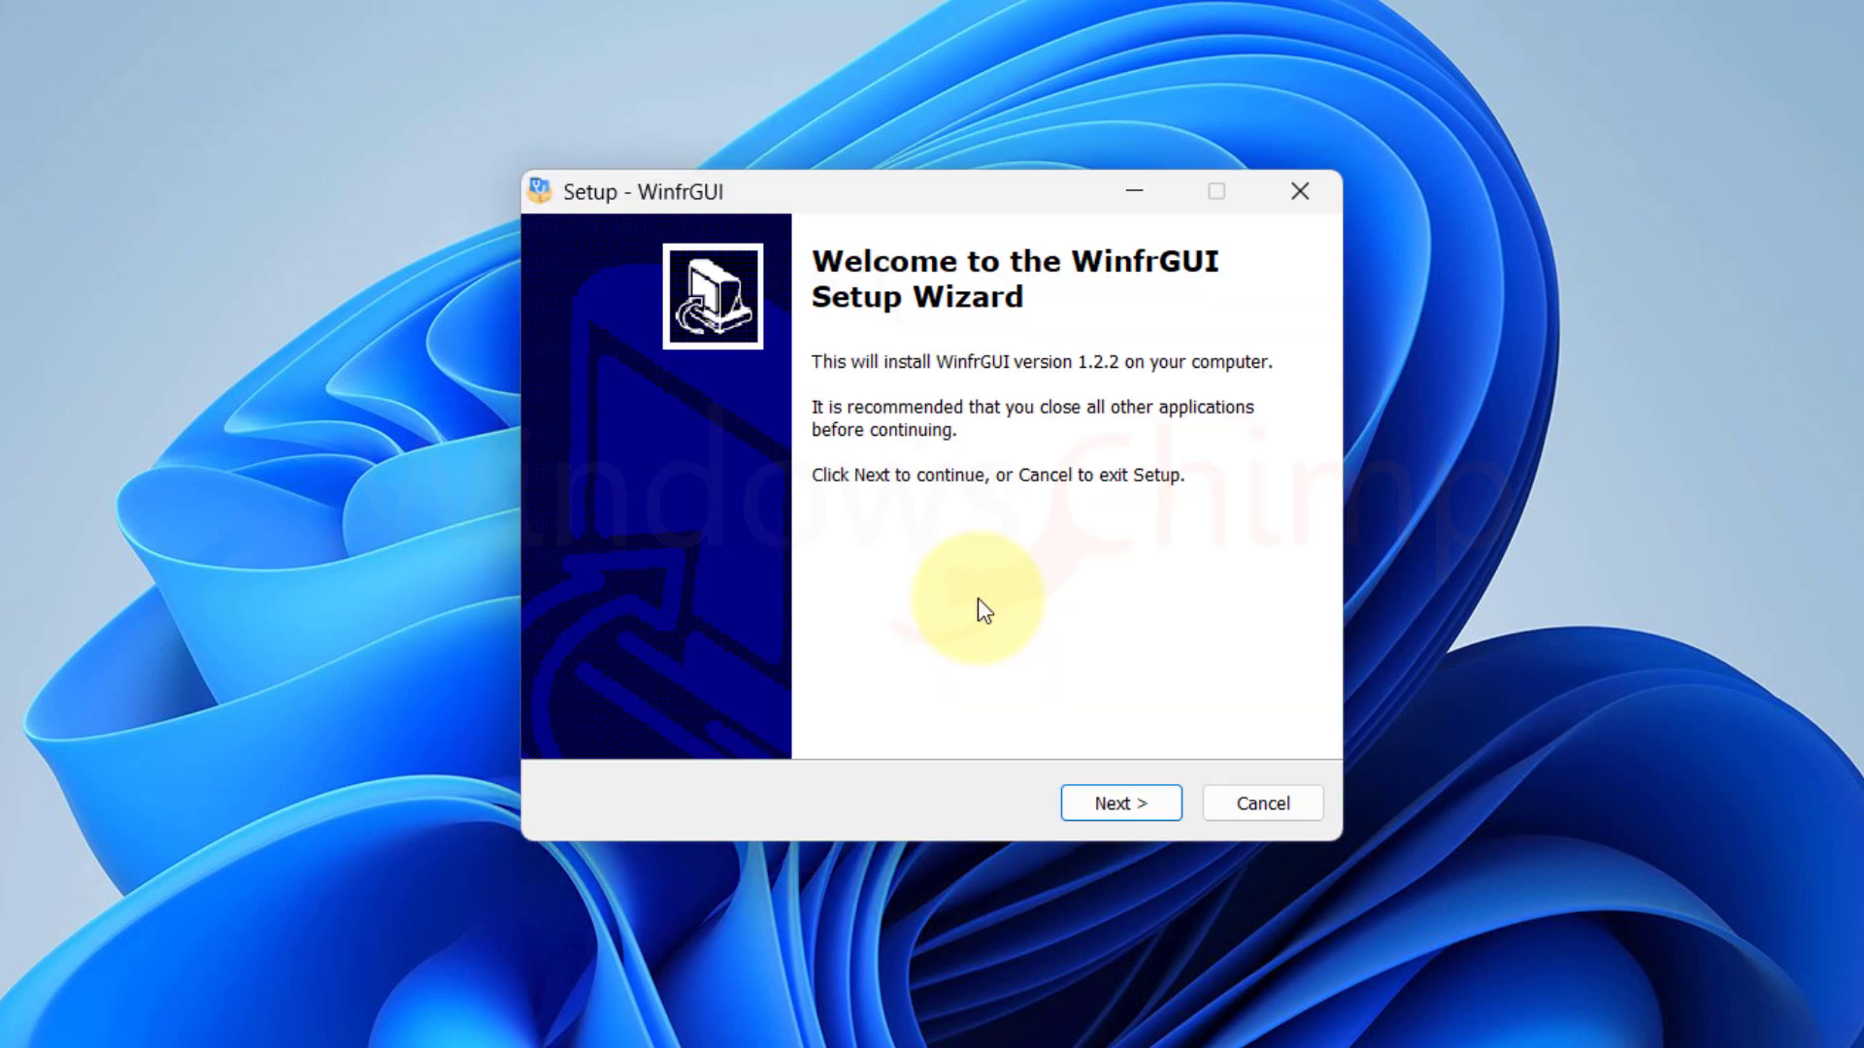
Step: Install WinfrGUI 1.2.2 in English and launch it to the partition list
click(1137, 802)
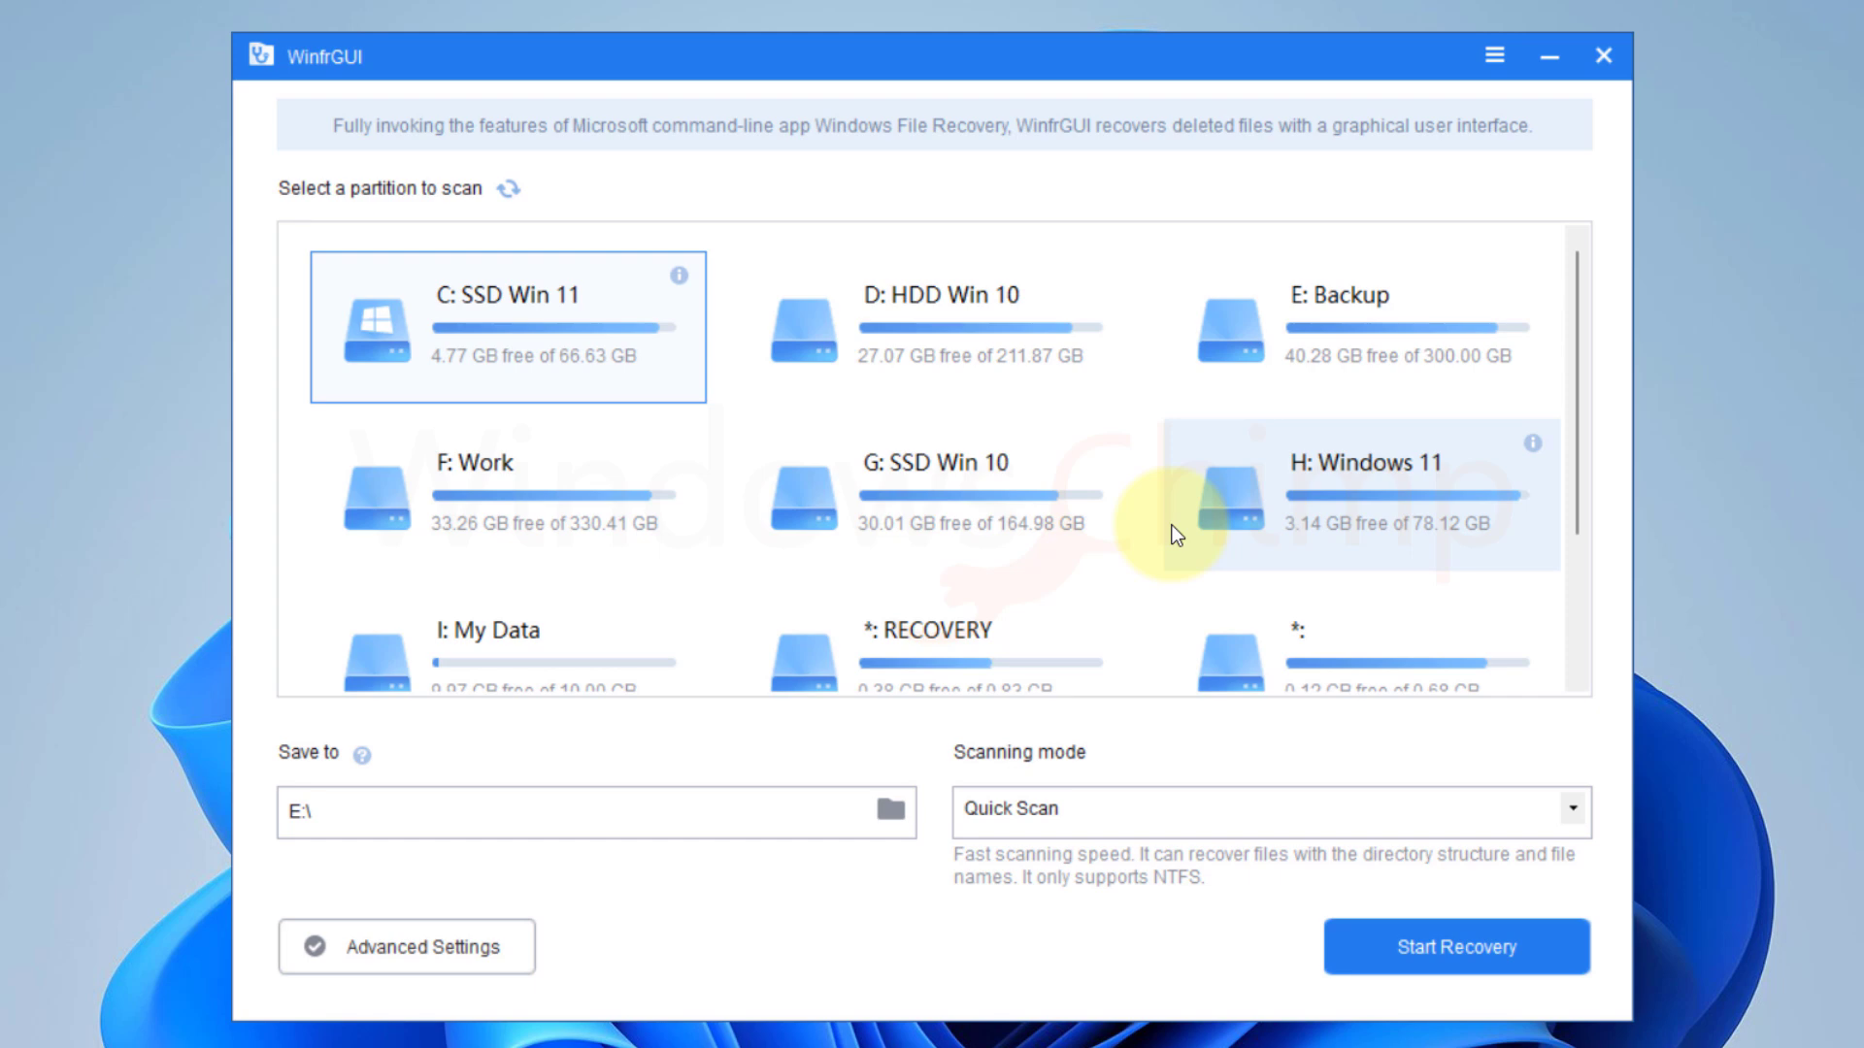
Step: Pick the I: My Data partition tile as the drive to scan
scroll(1177, 535, down, 2)
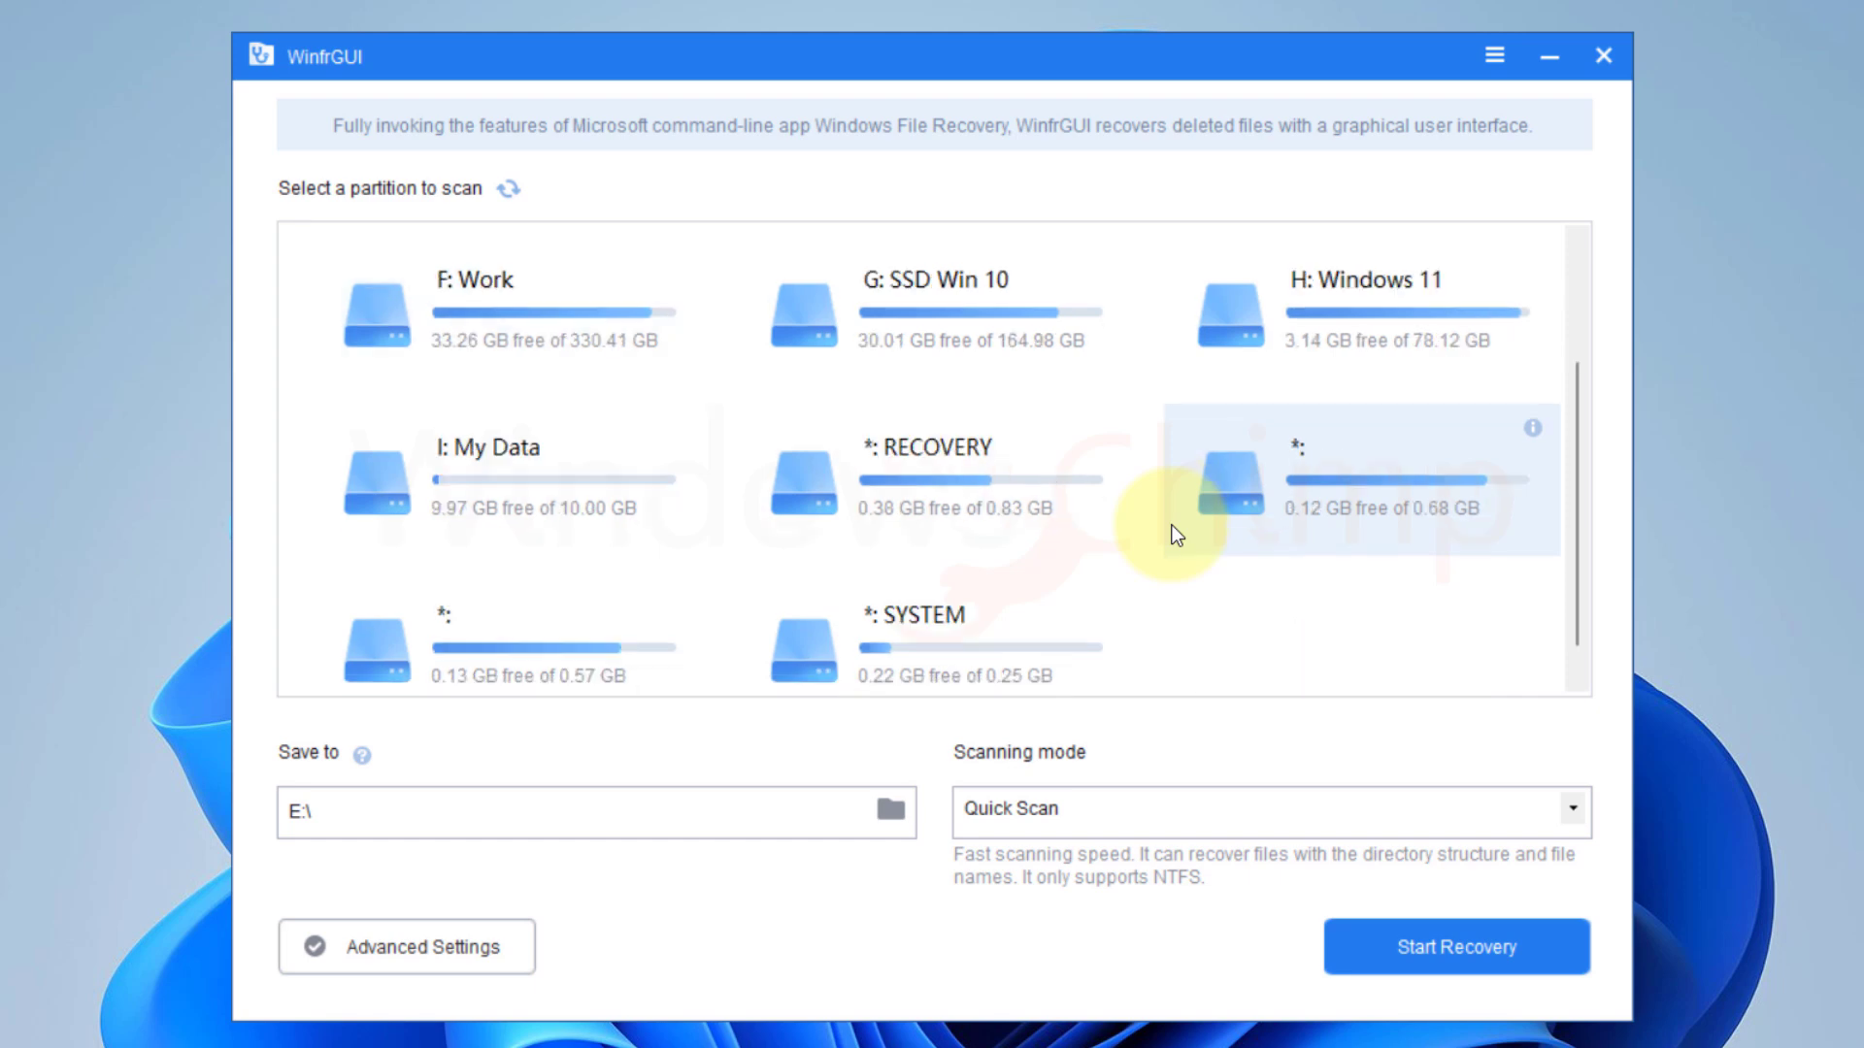
scroll(1176, 535, down, 1)
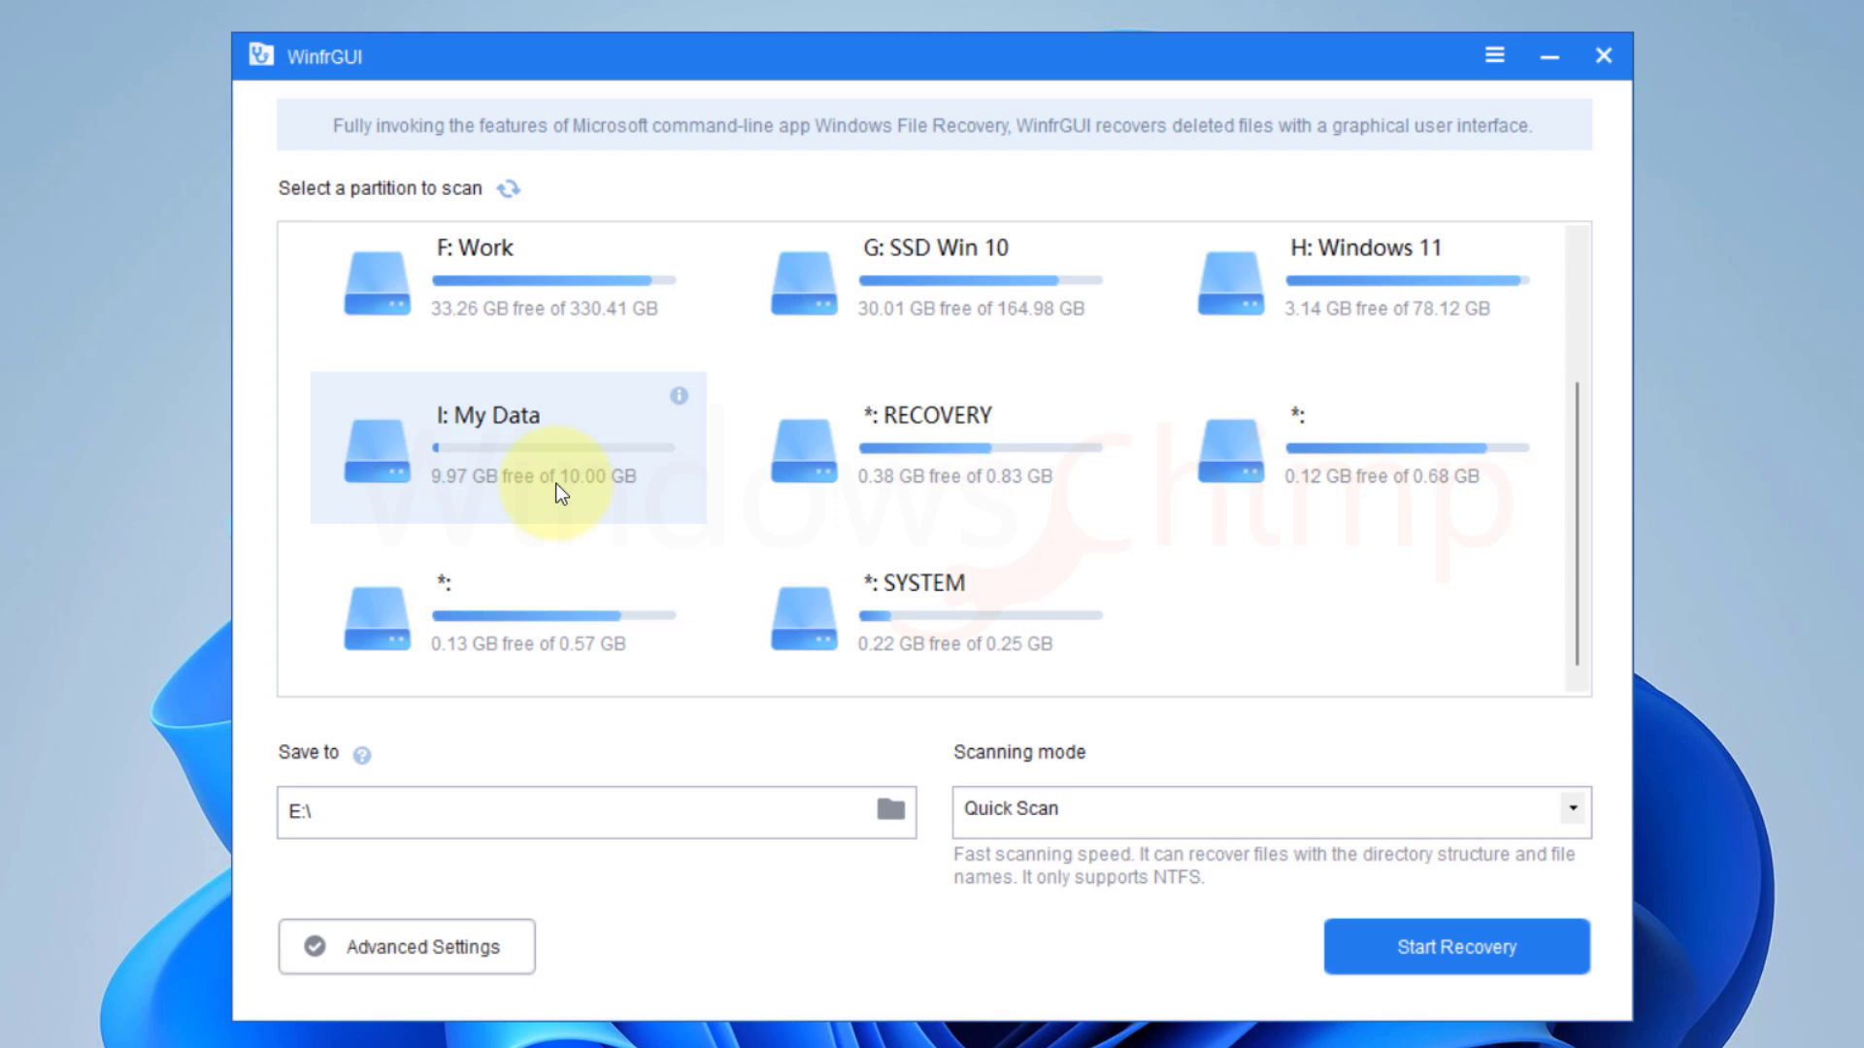
scroll(534, 440, up, 3)
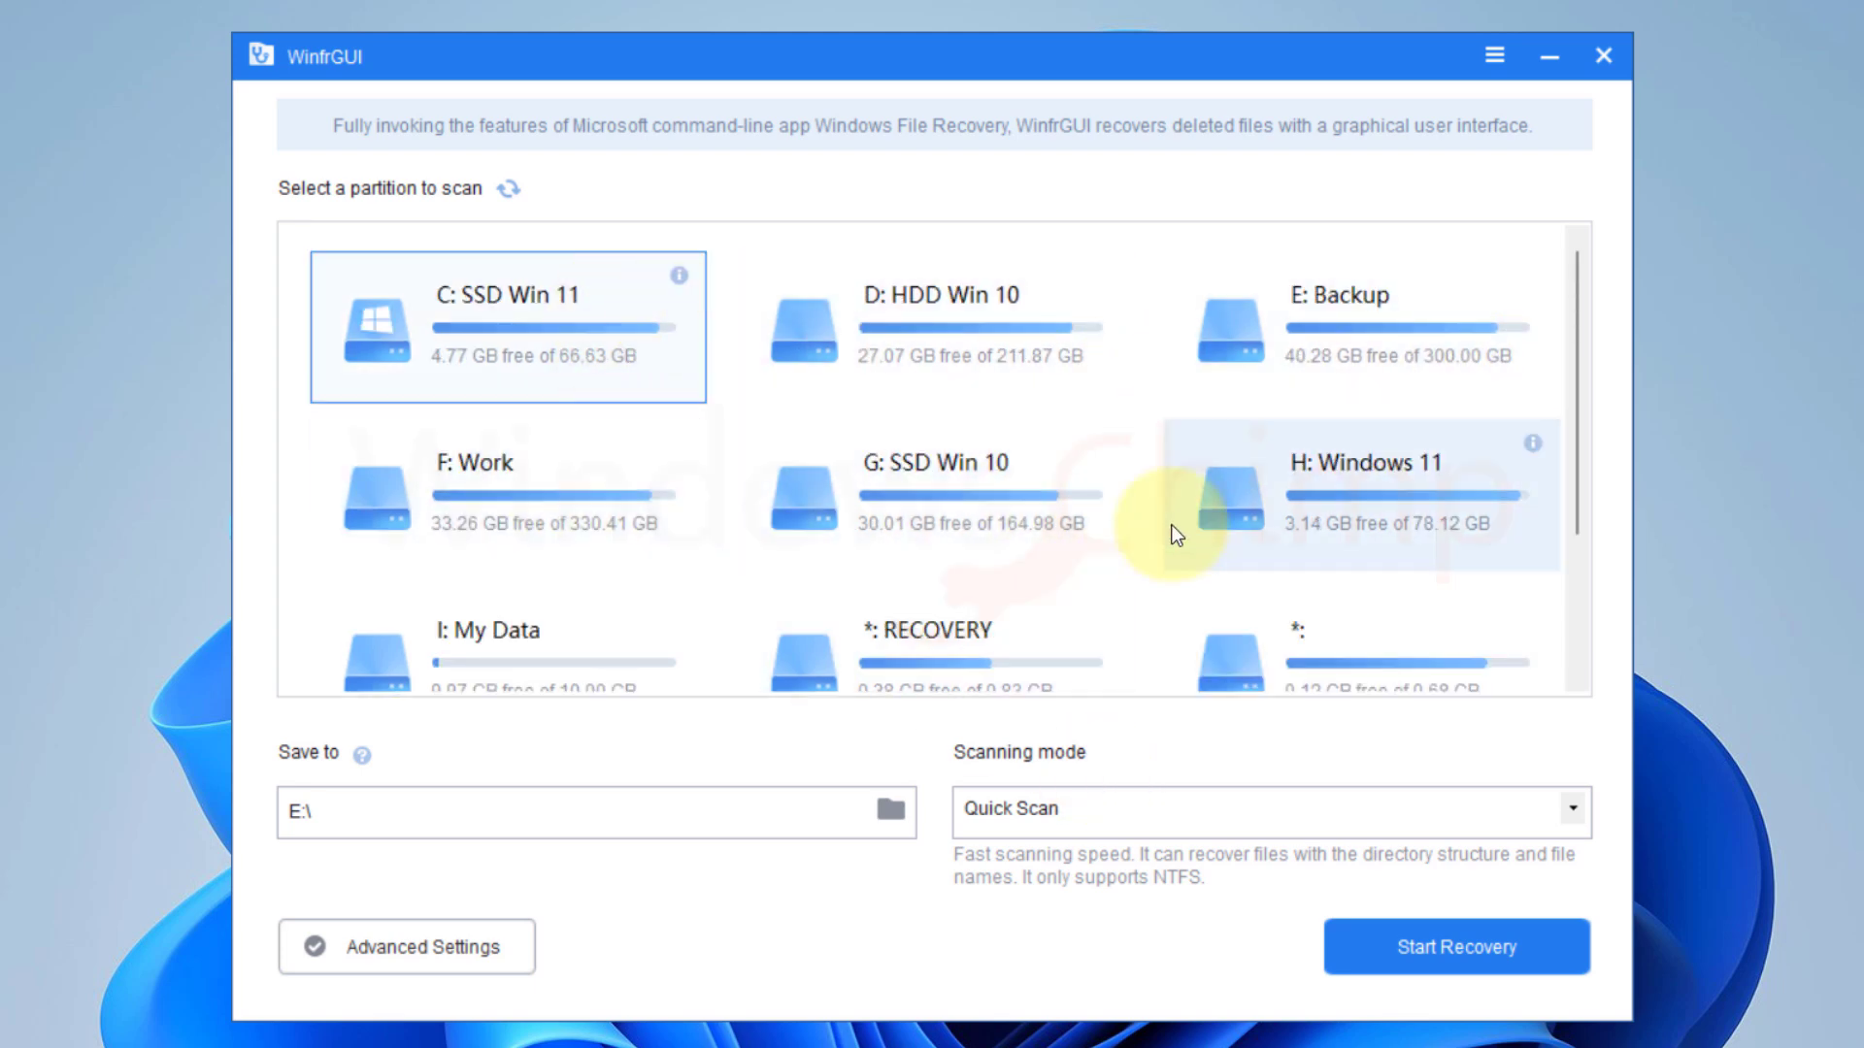
scroll(1176, 535, down, 3)
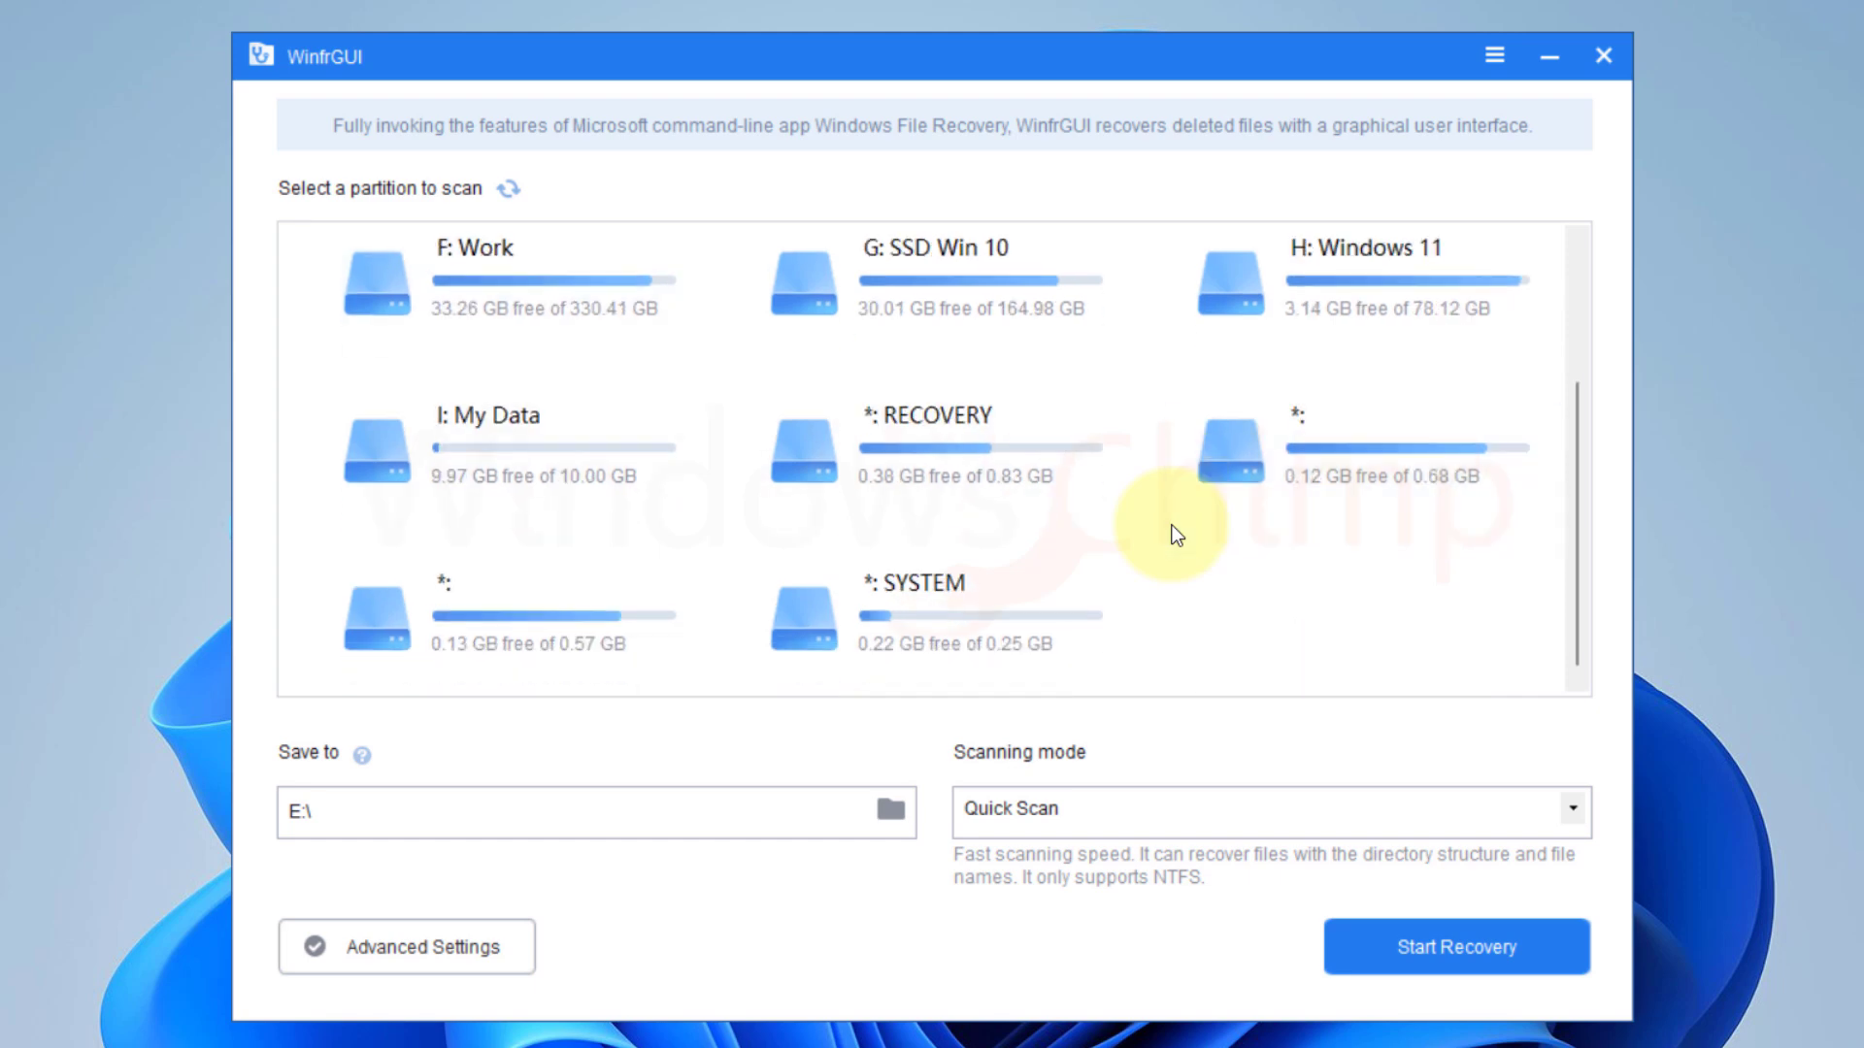
click(534, 450)
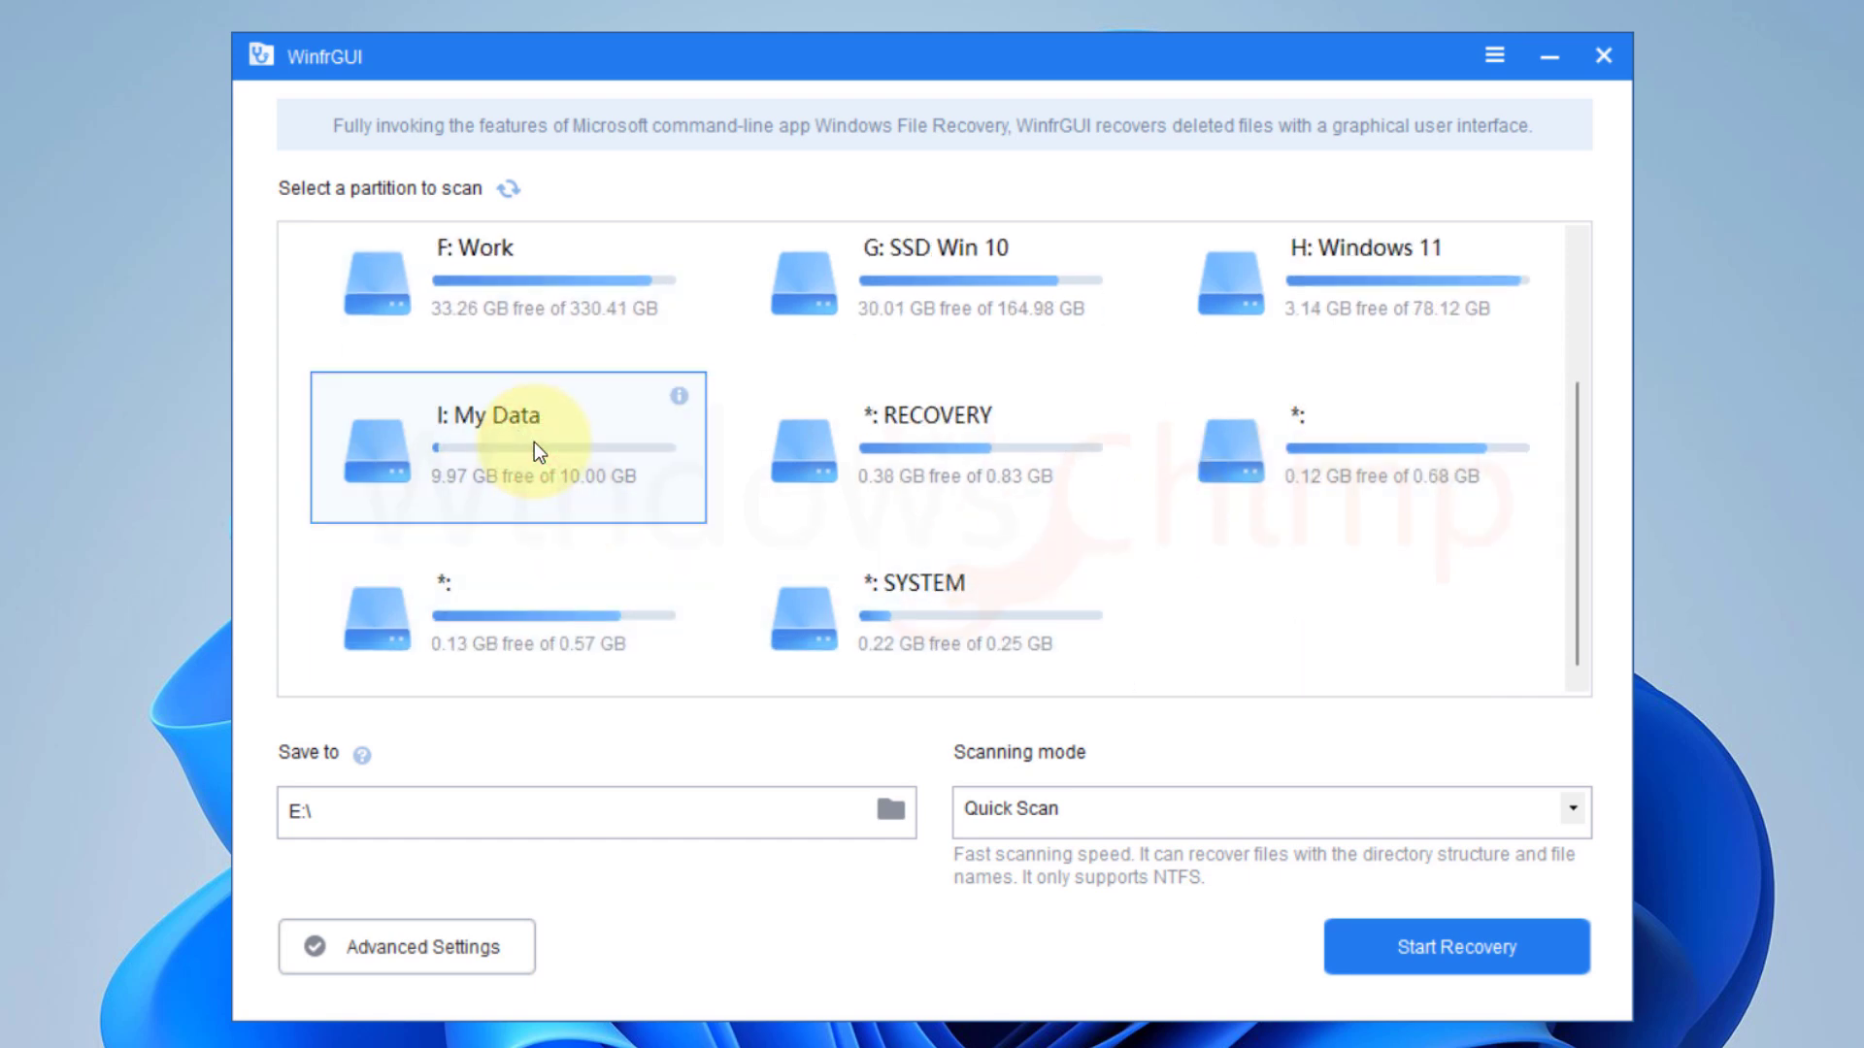
click(670, 839)
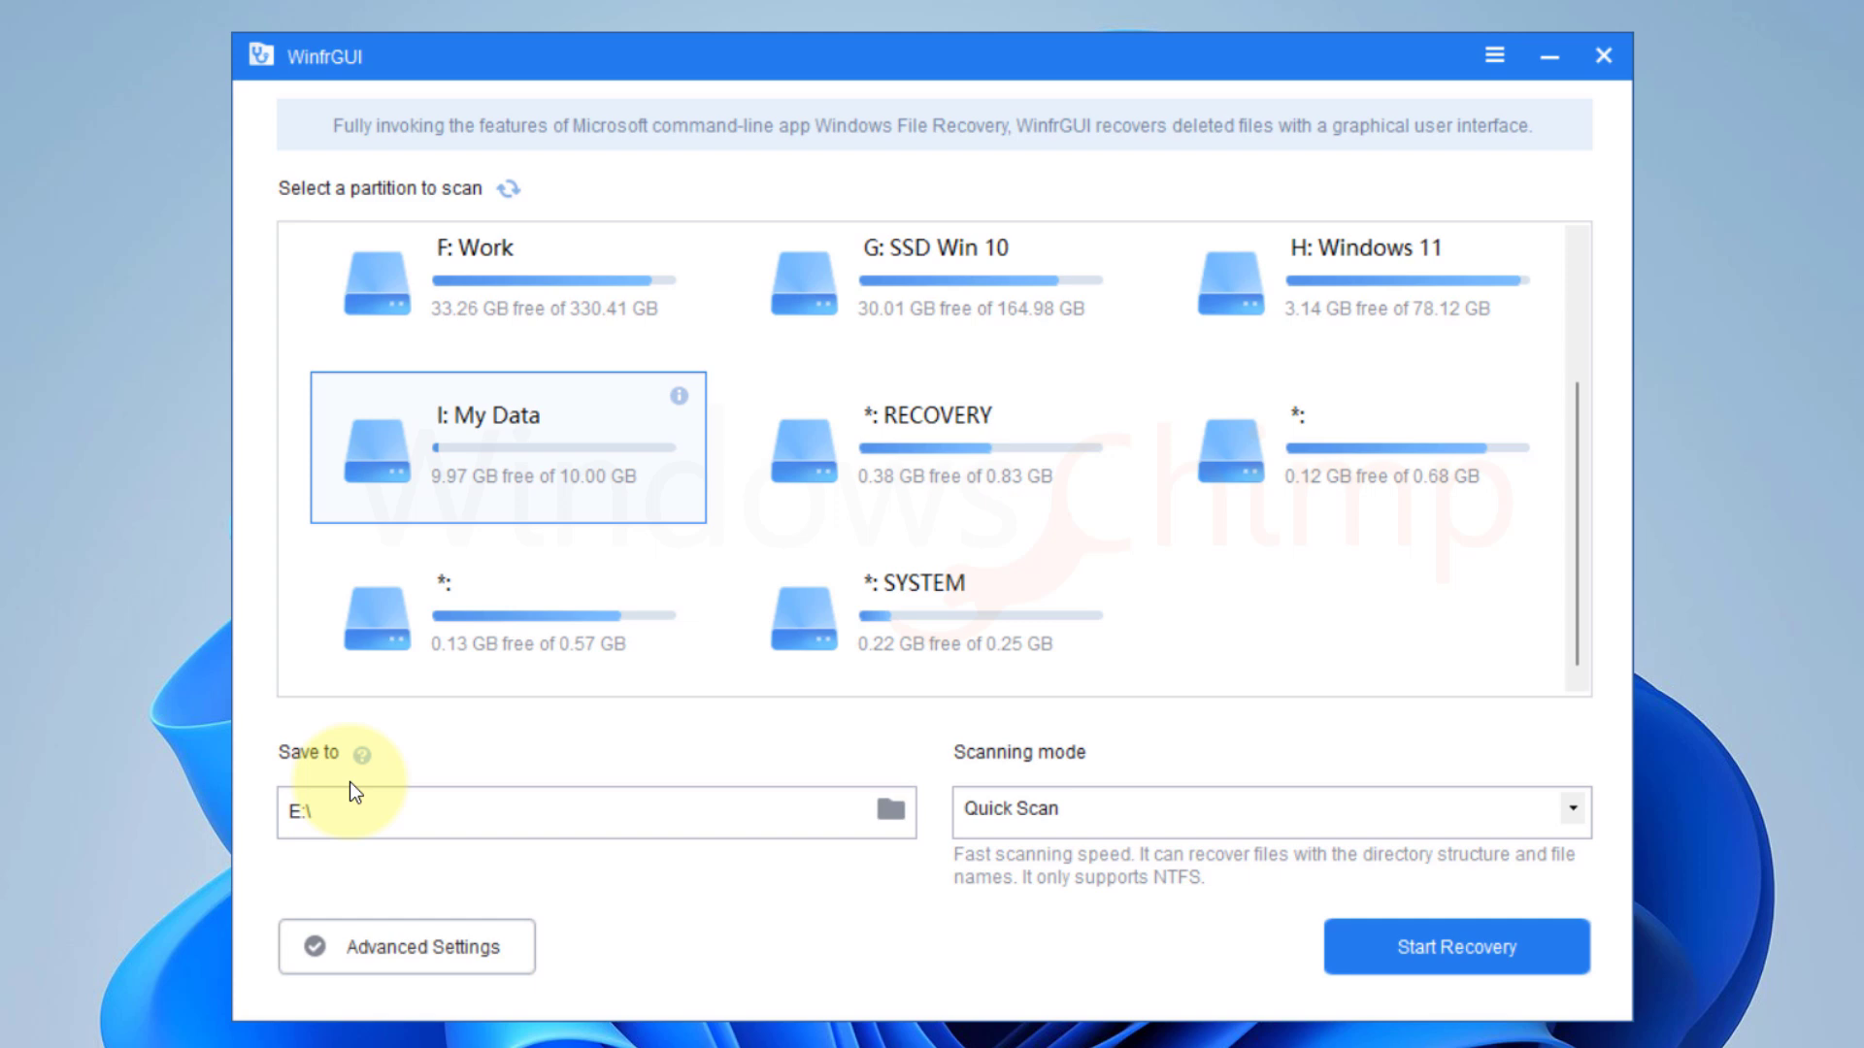
Step: Create a new folder named 'Recovery Data' on HDD Win 10 (D:) for recovered files
click(885, 812)
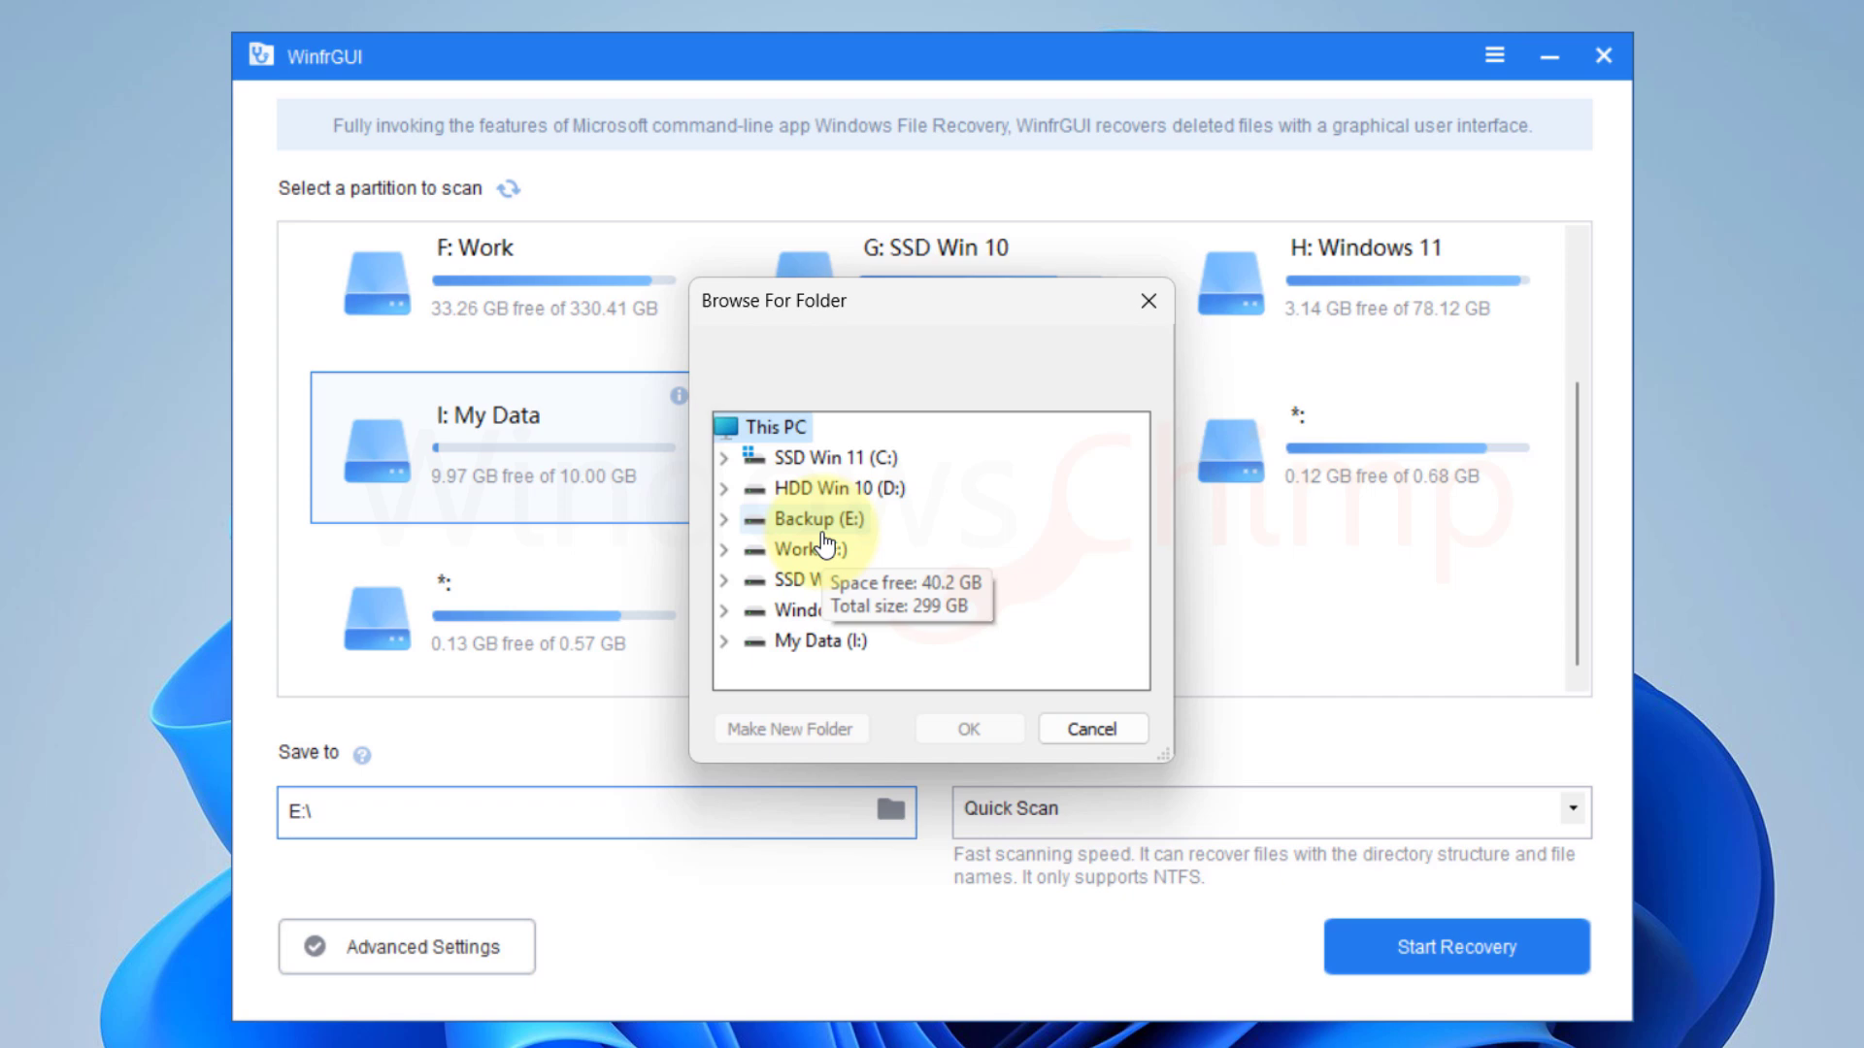
click(724, 487)
click(823, 427)
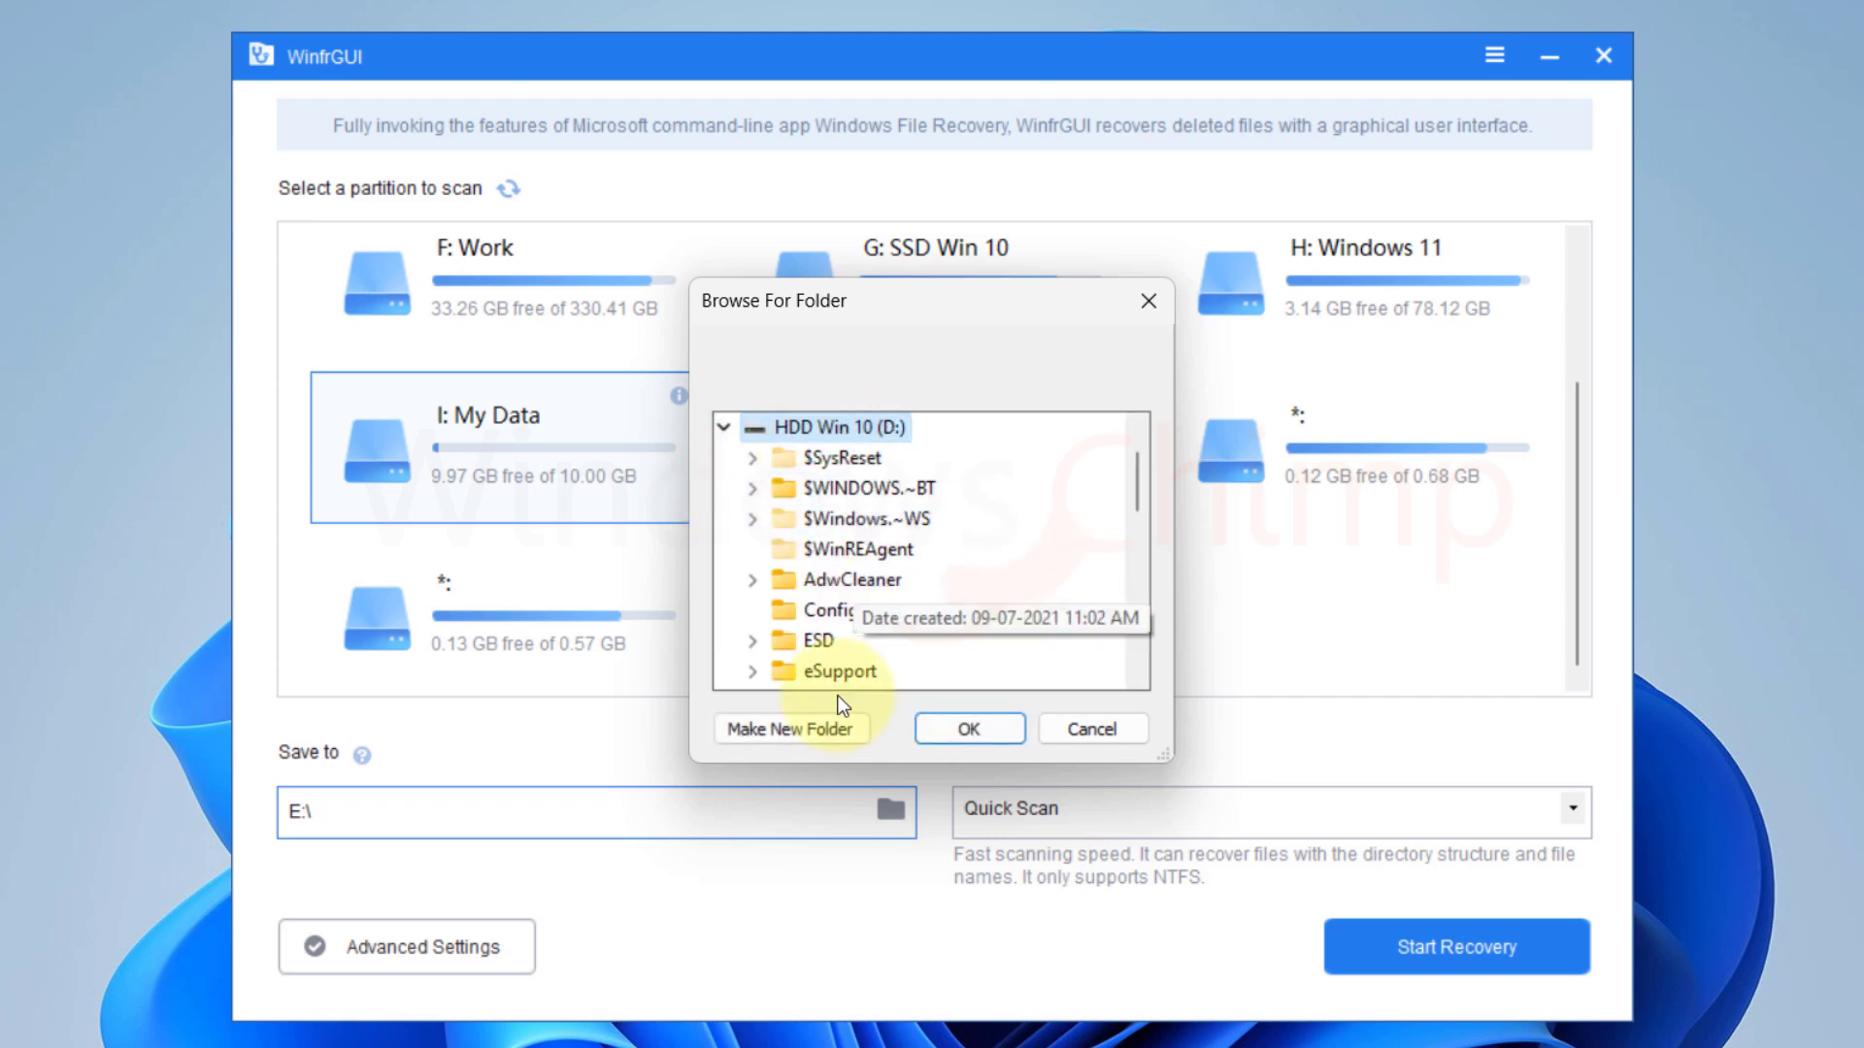
click(823, 728)
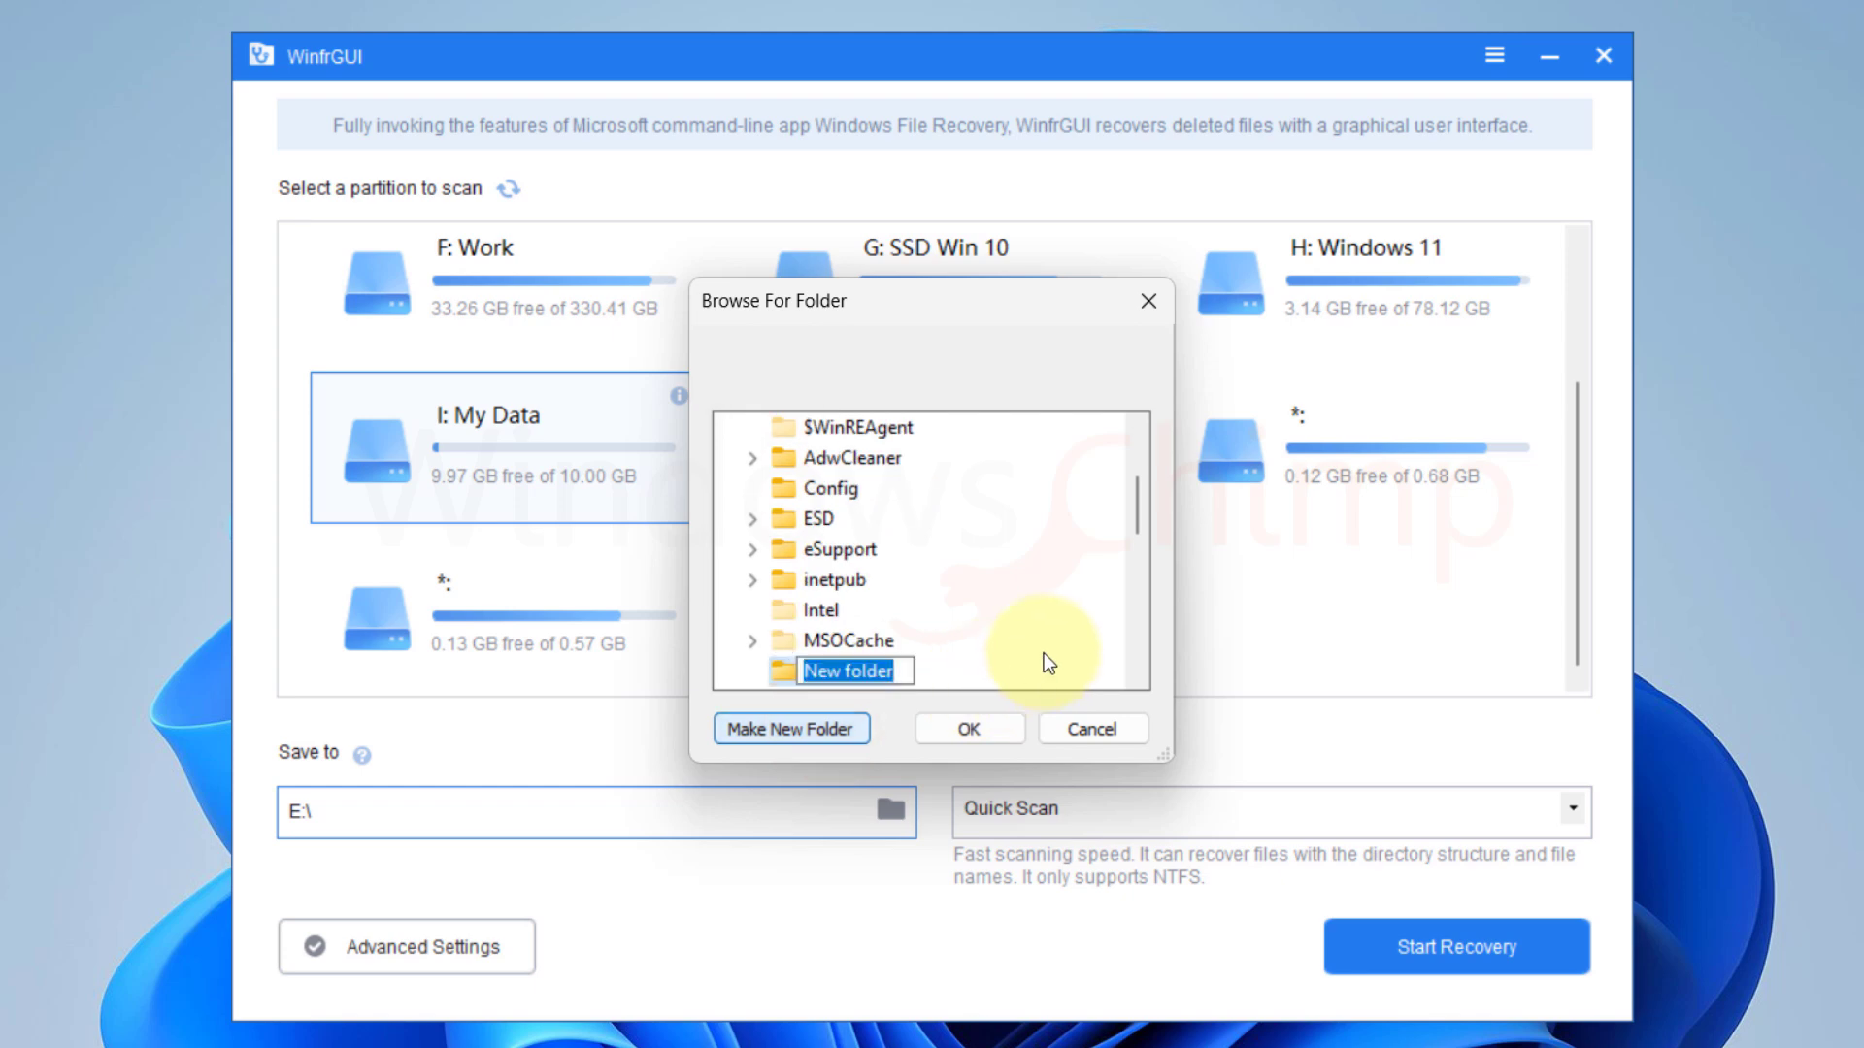
text(Recovery Da)
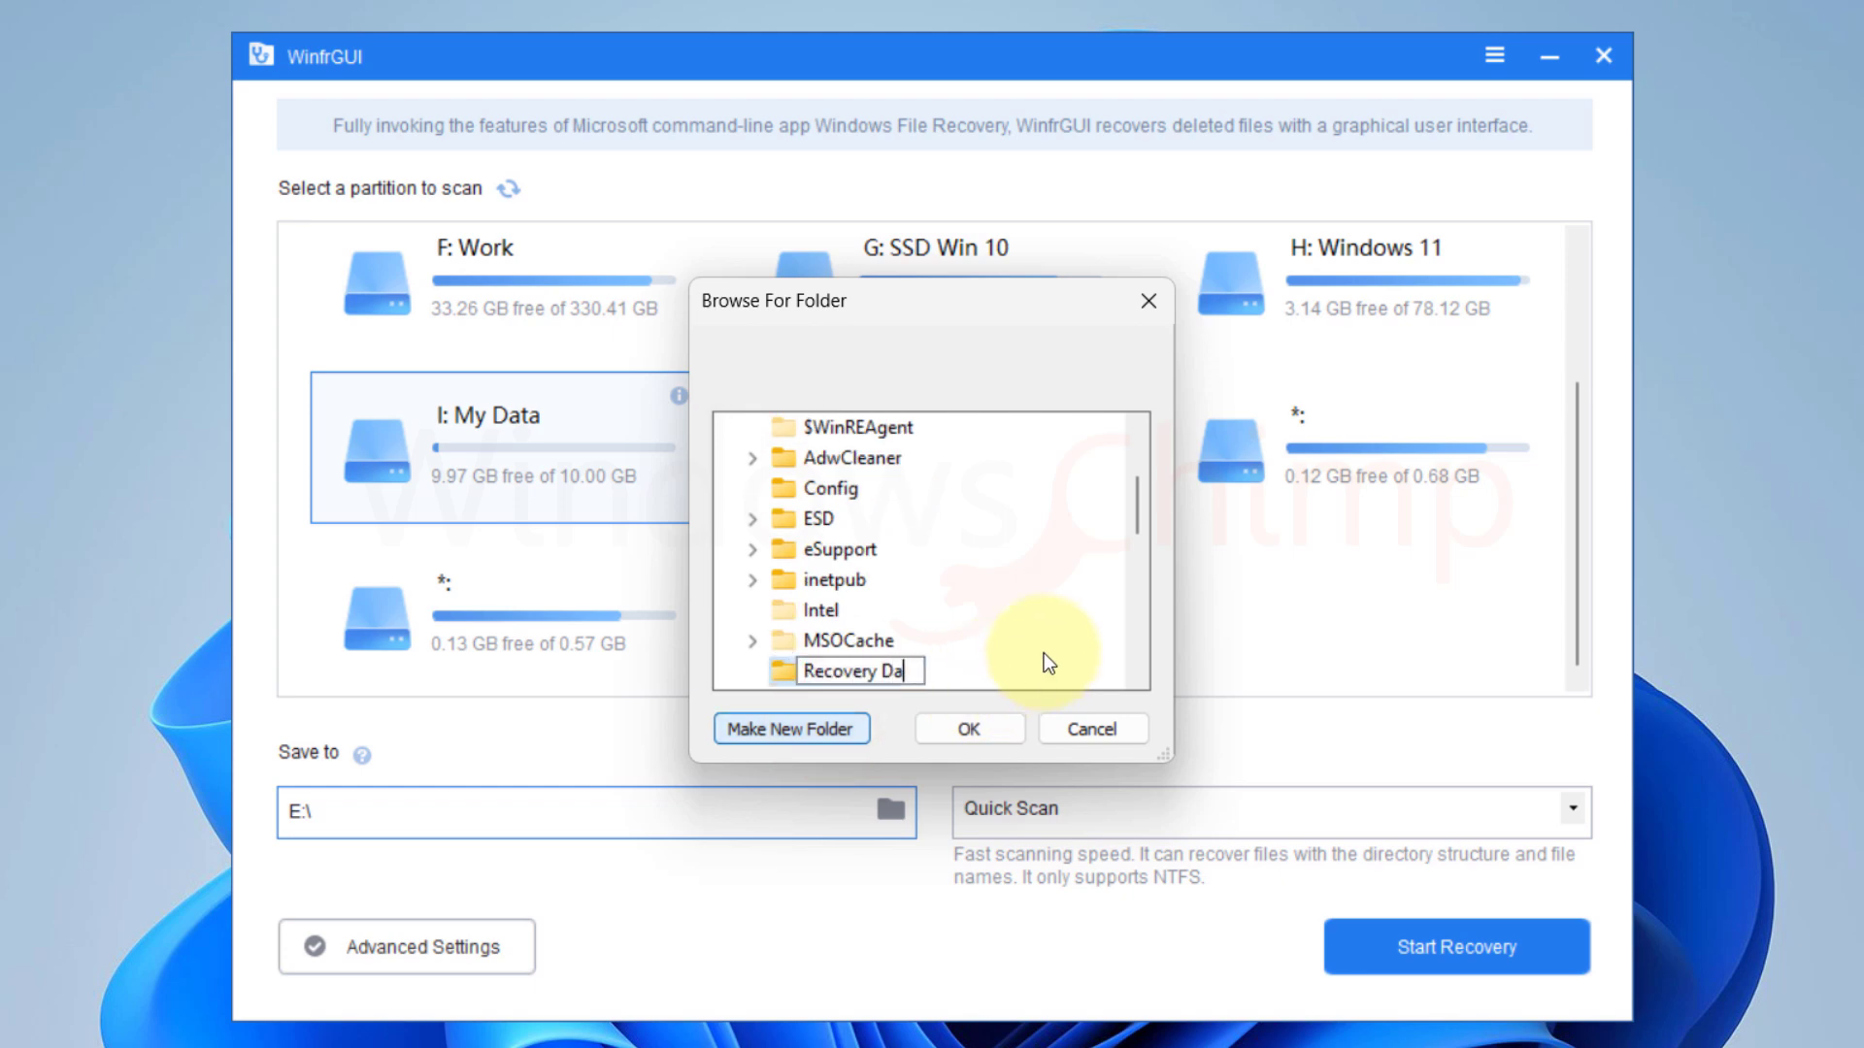
text(ta)
key(Return)
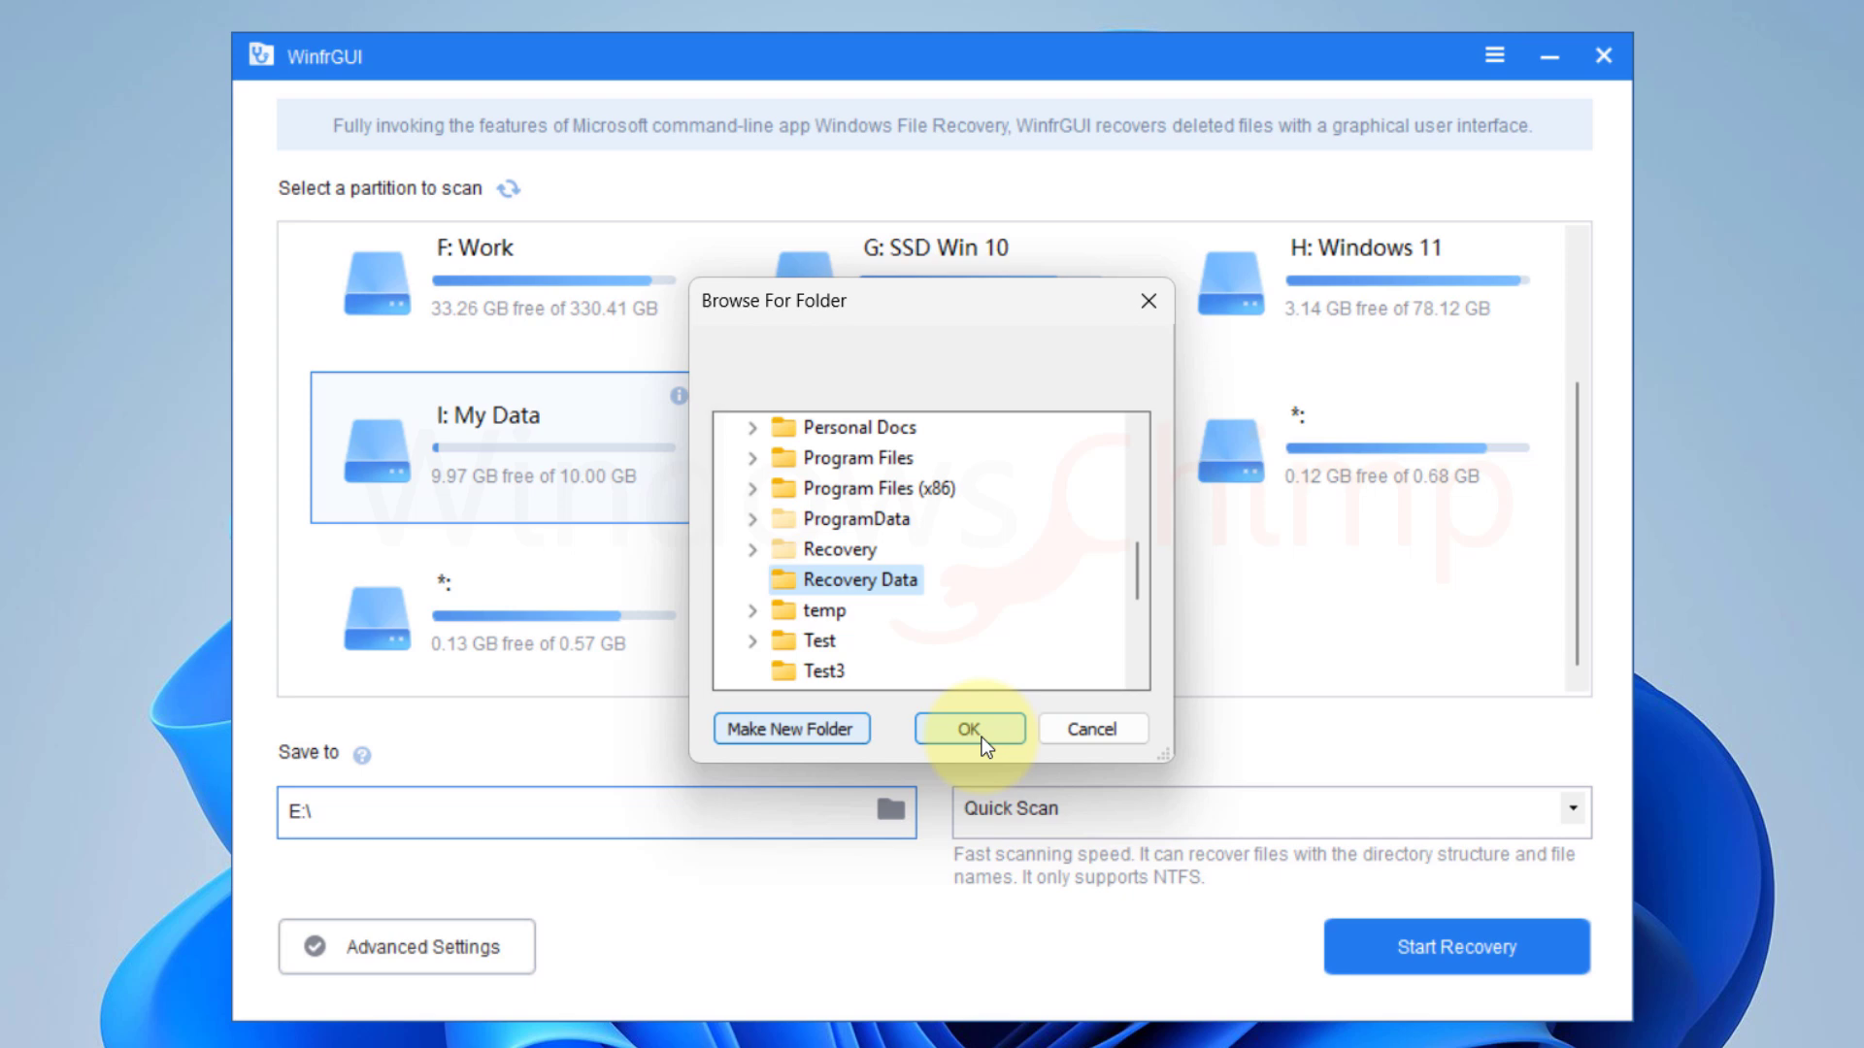
Step: Confirm D:\Recovery Data as the save folder and switch the scanning mode to Deep Scan
click(981, 736)
click(1318, 818)
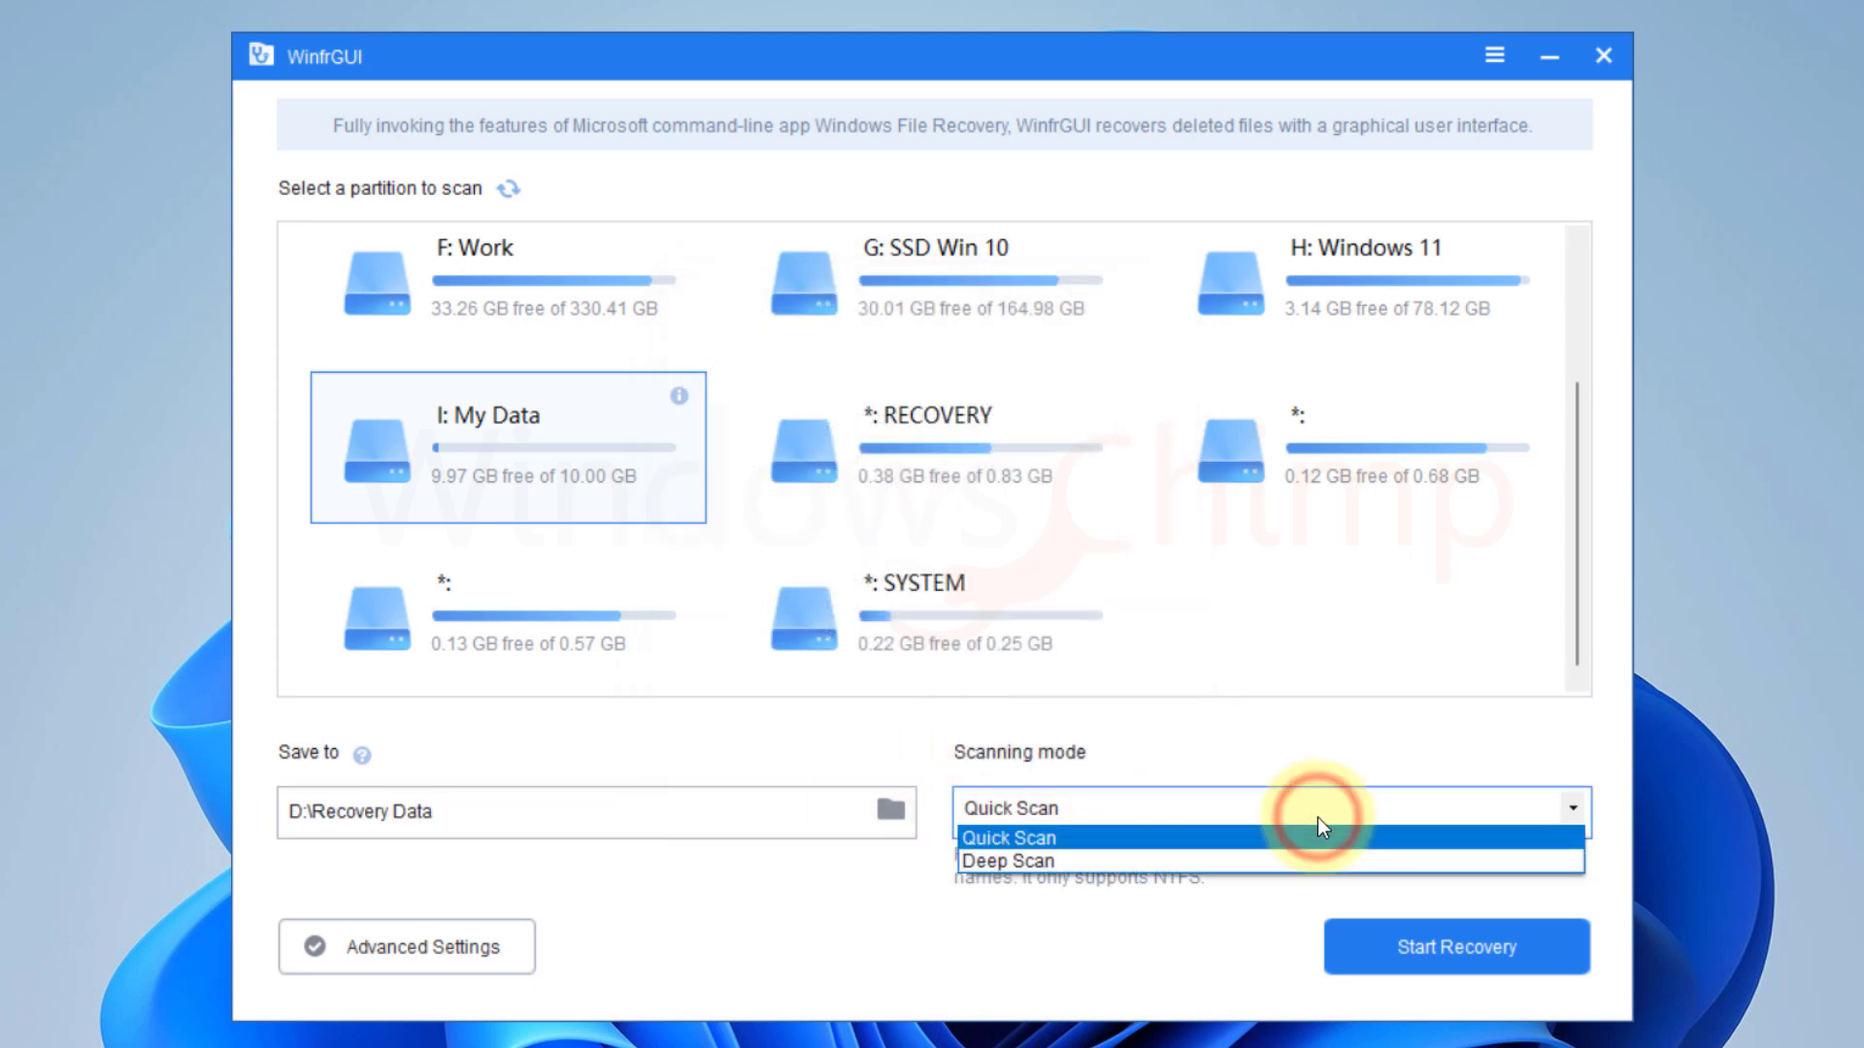
click(1105, 845)
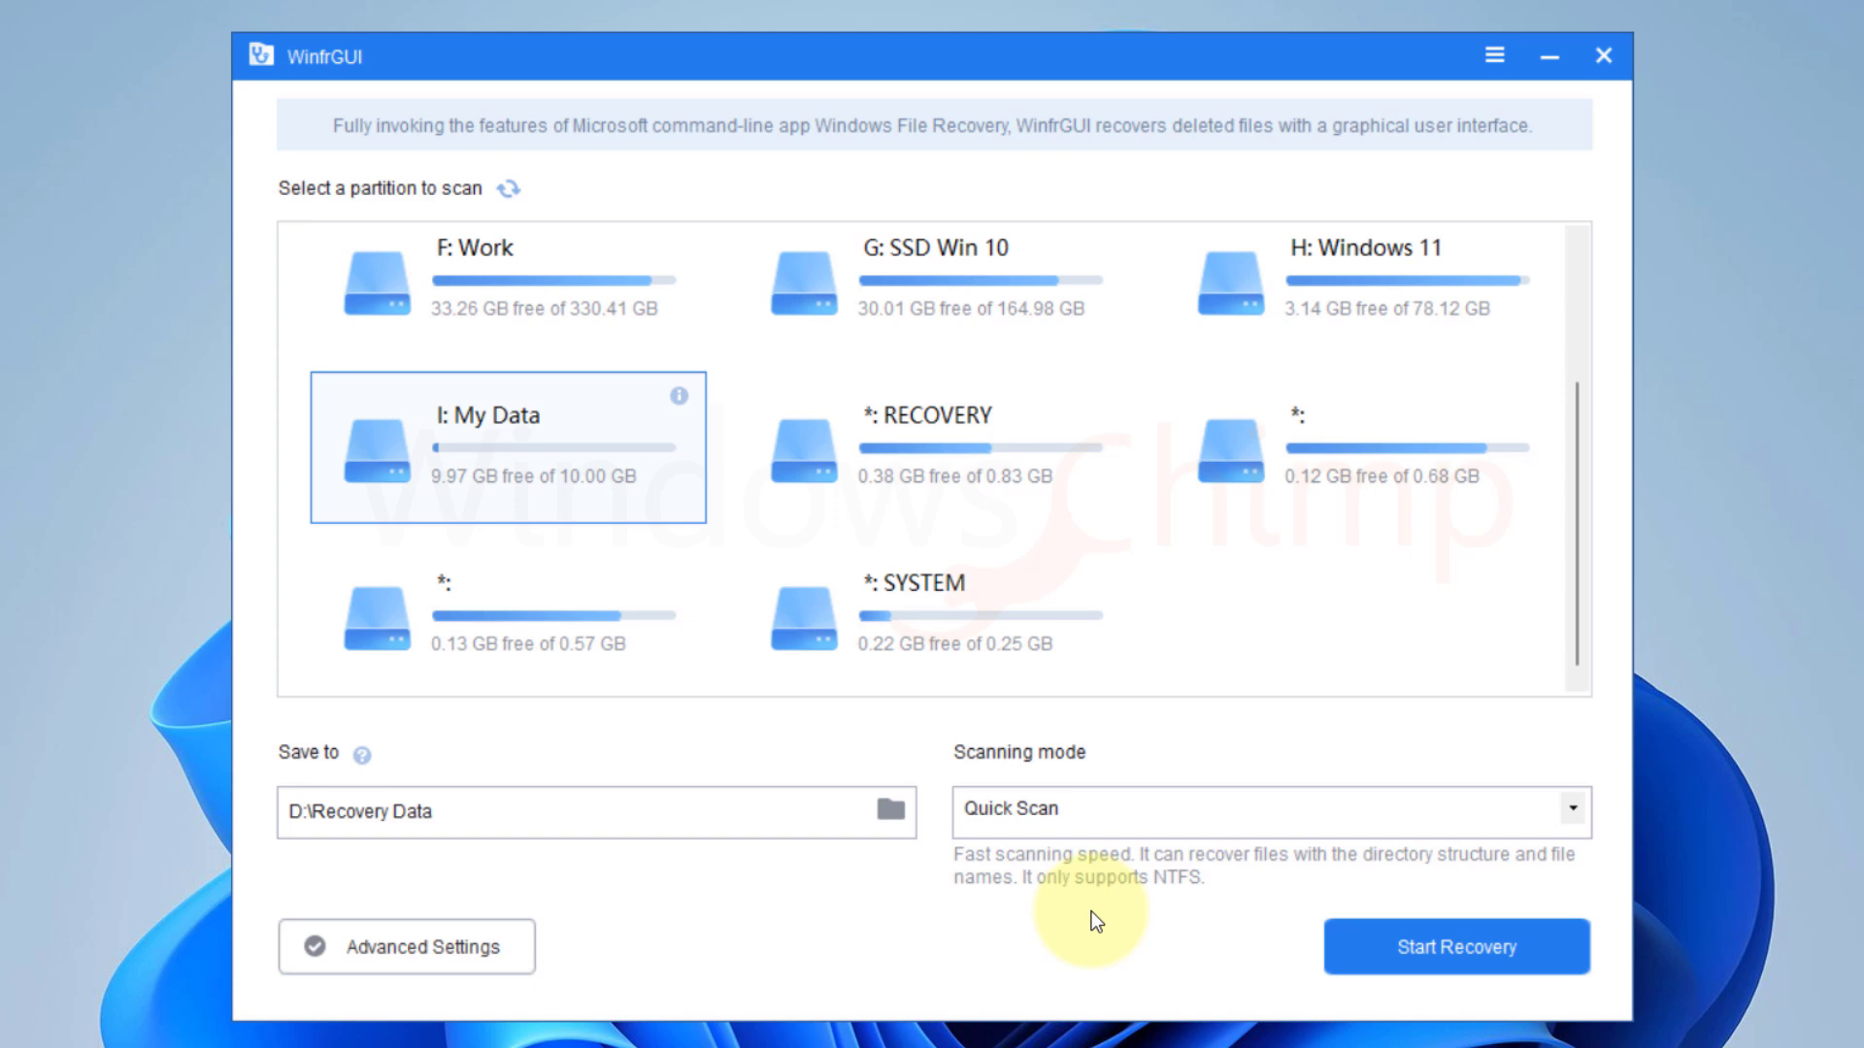
click(1087, 811)
click(1073, 860)
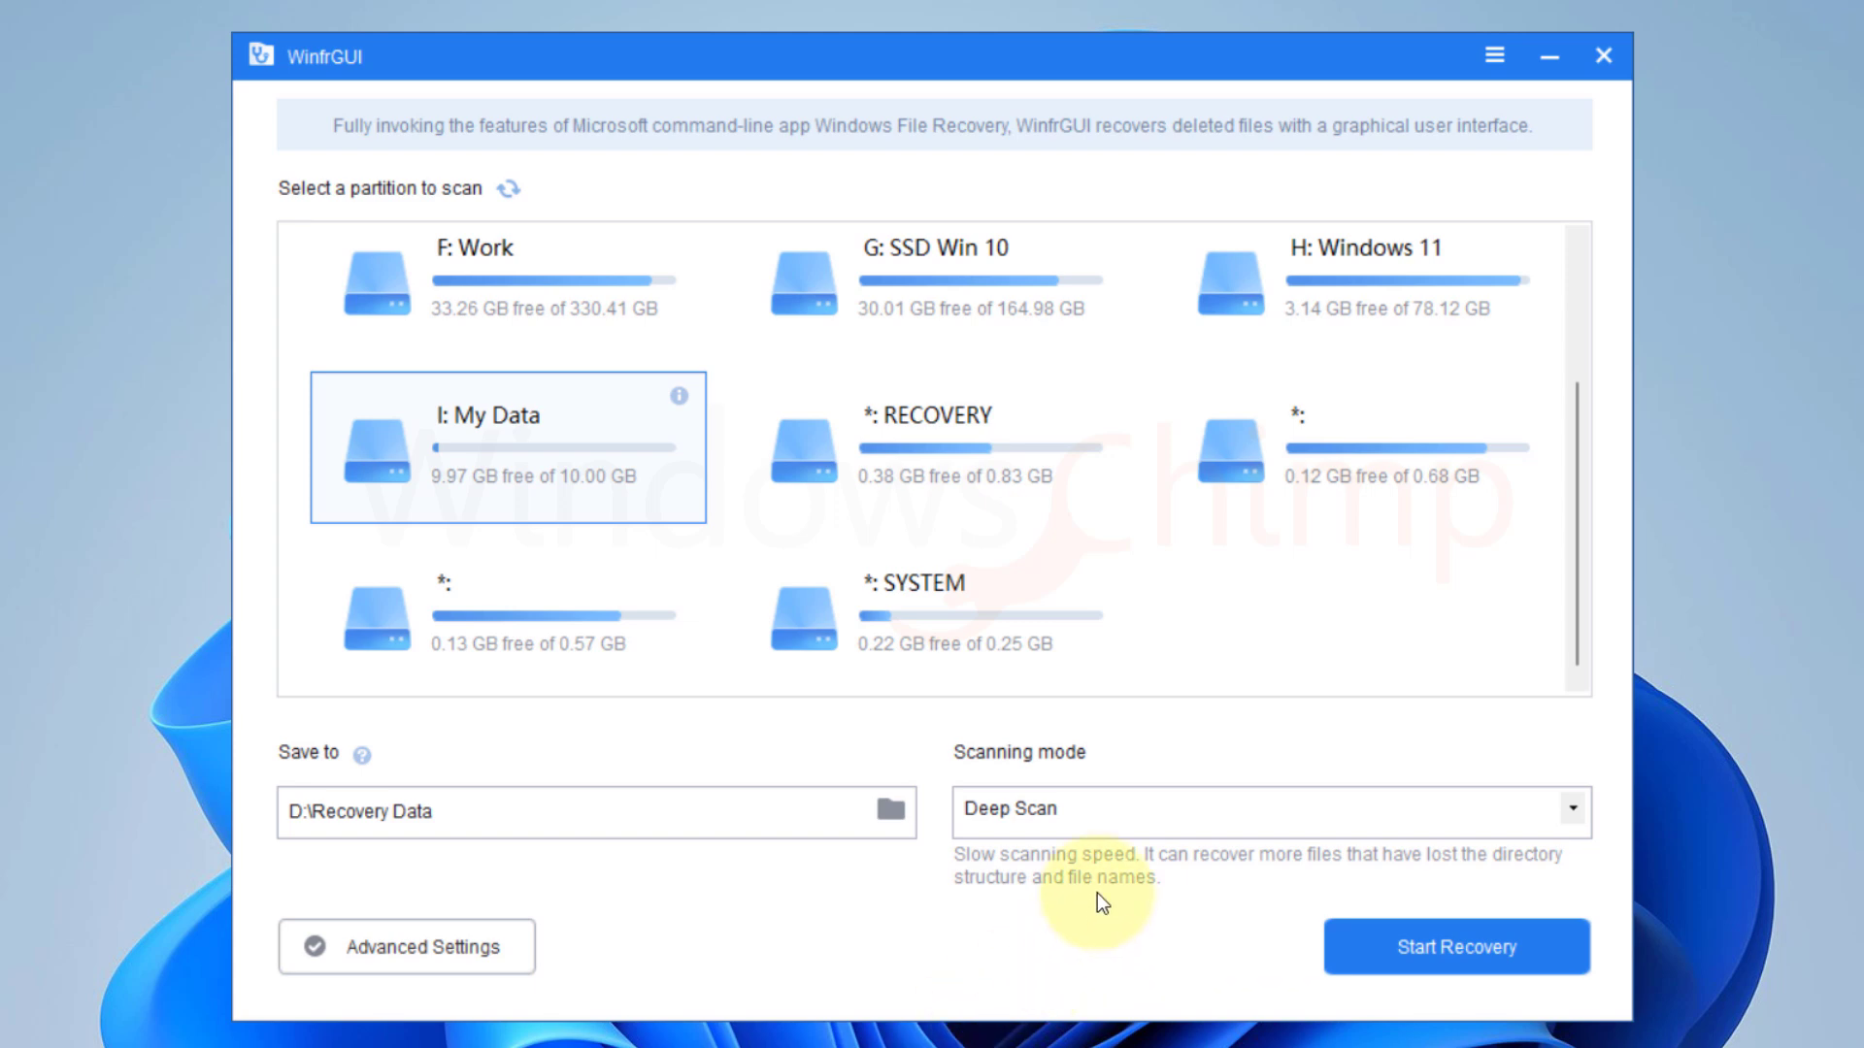
Step: Open Advanced Settings and leave Custom extensions/file names unticked after toggling it
click(390, 955)
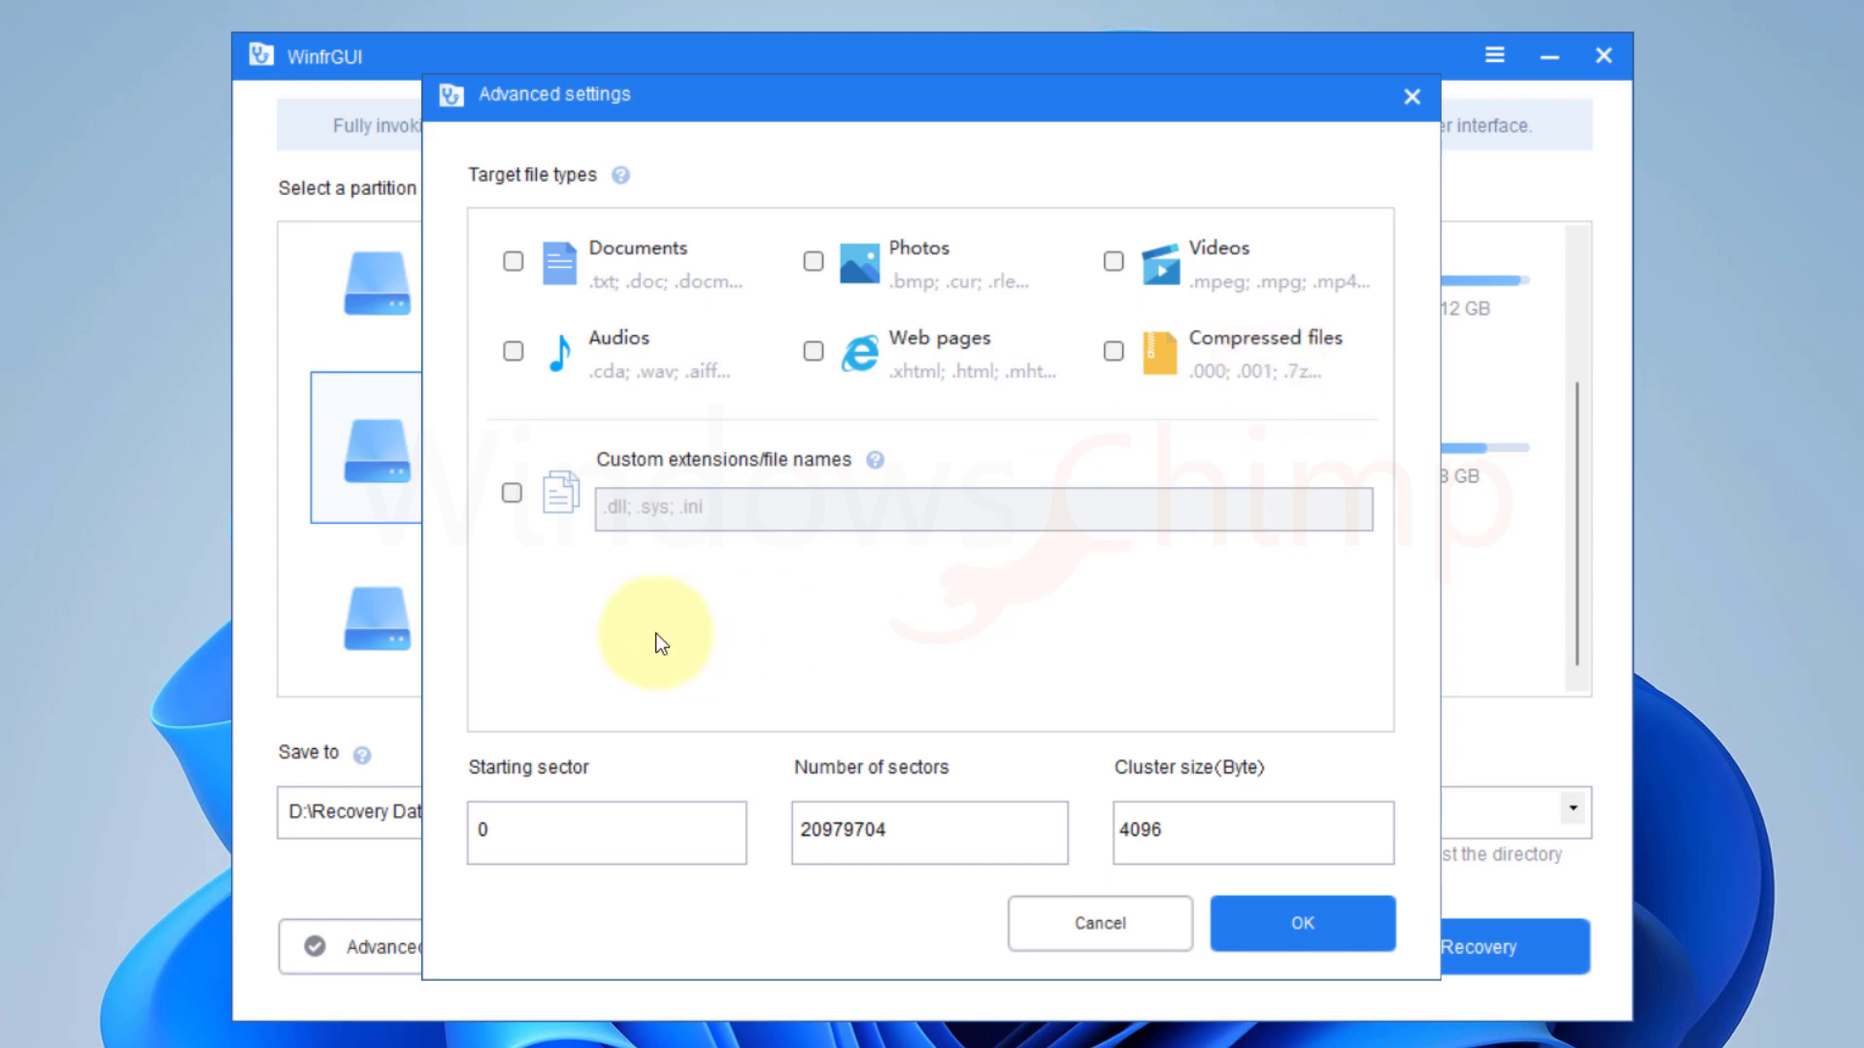
click(509, 495)
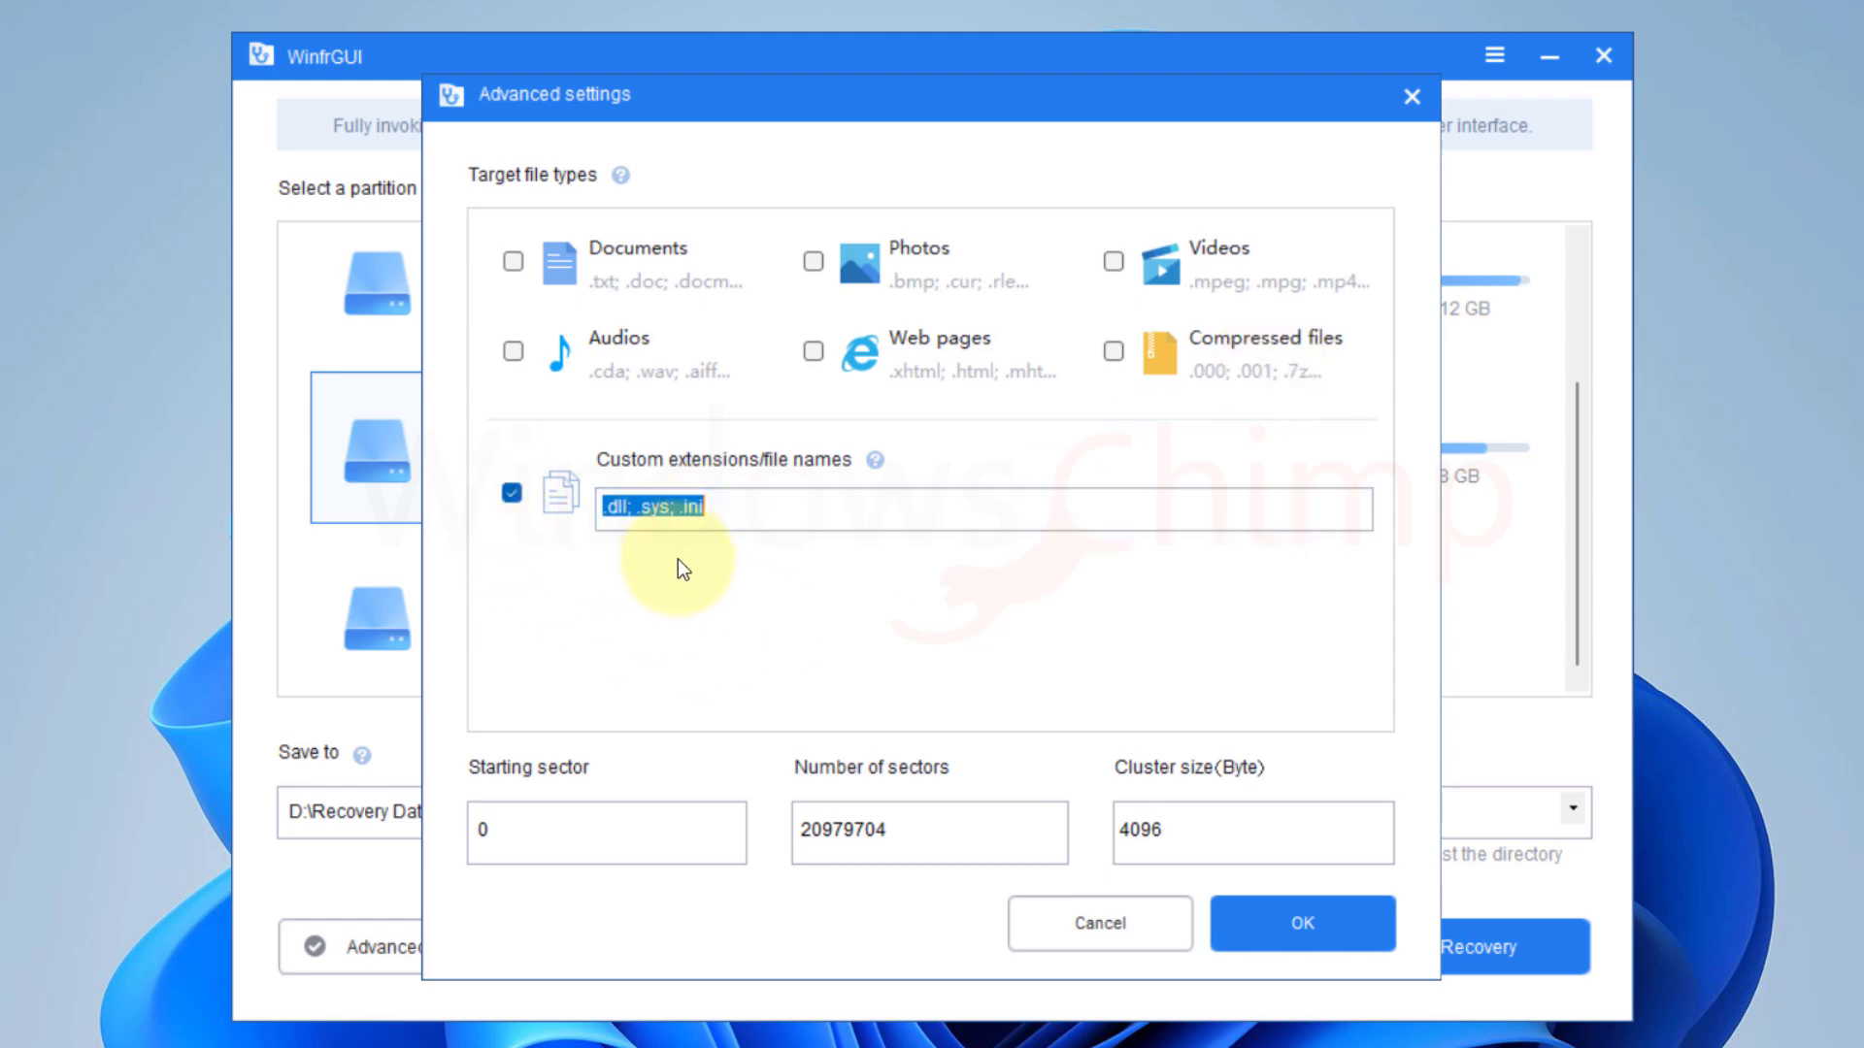
click(510, 493)
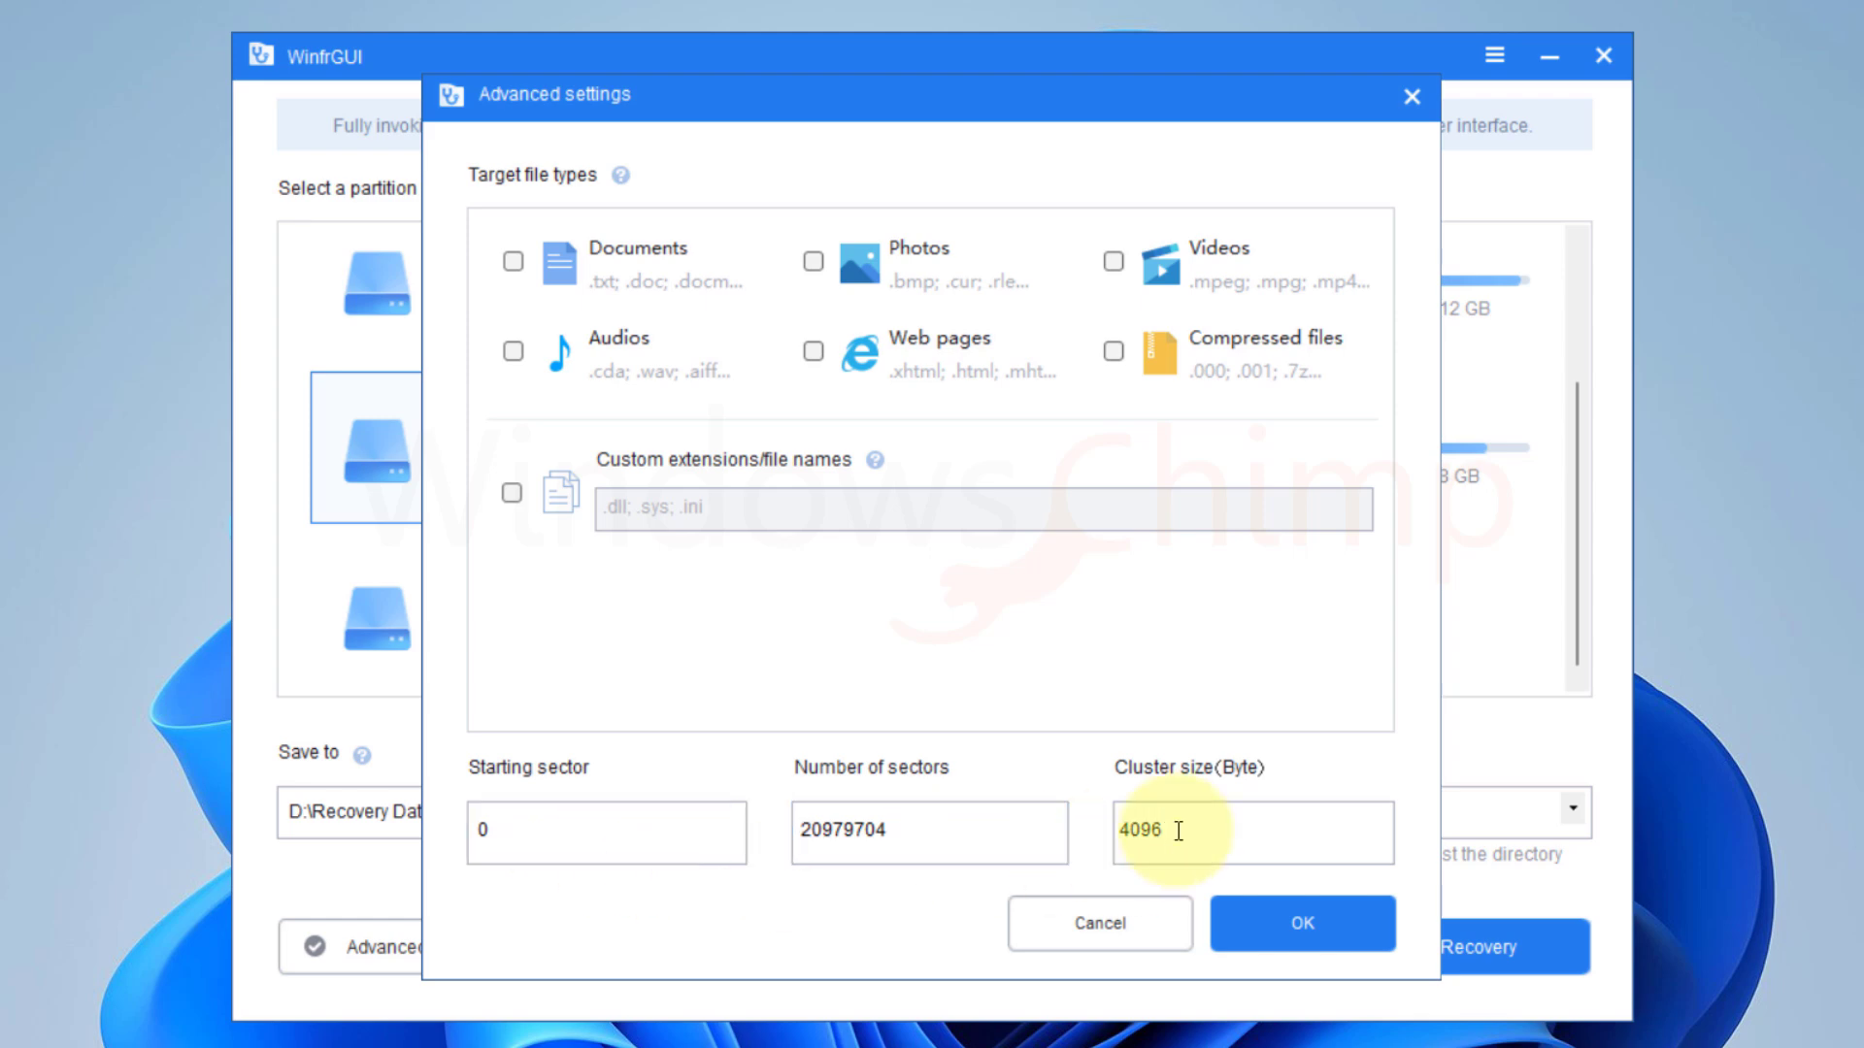
Step: Accept the advanced settings and start the deep scan recovery of My Data (I:)
click(1289, 929)
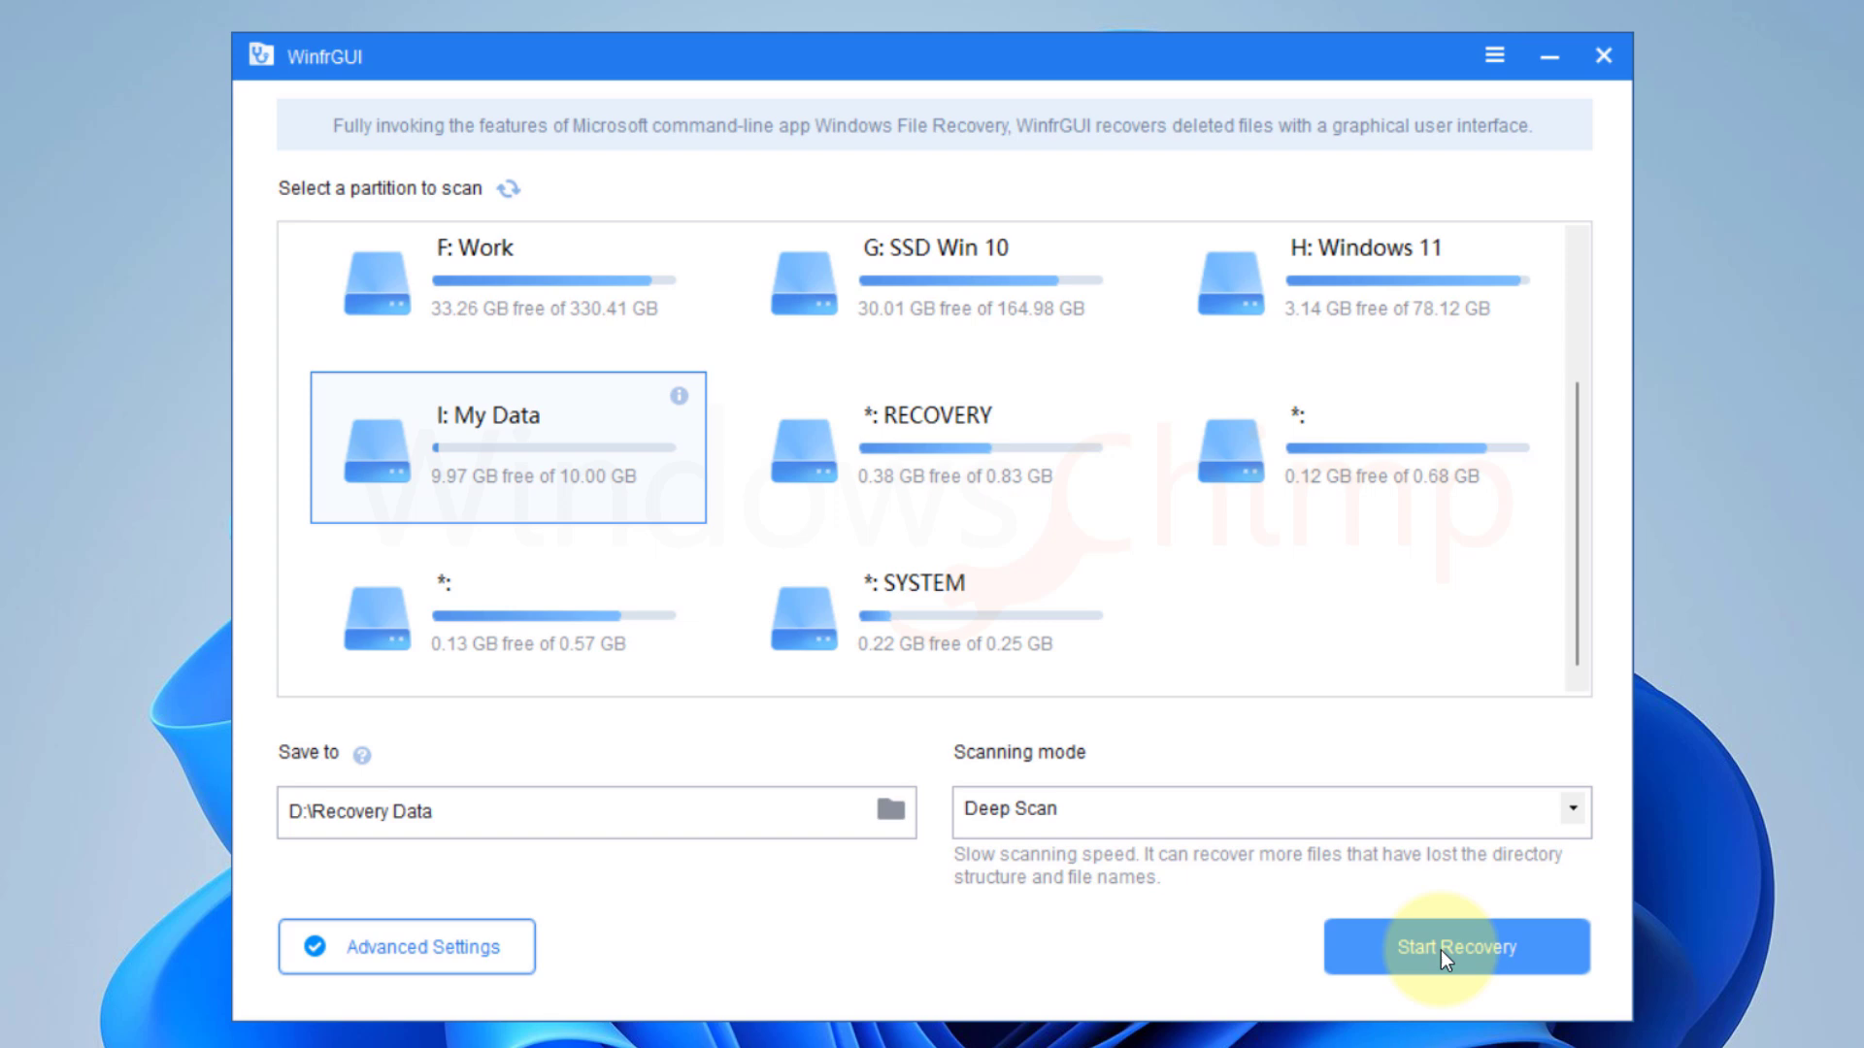
click(1479, 947)
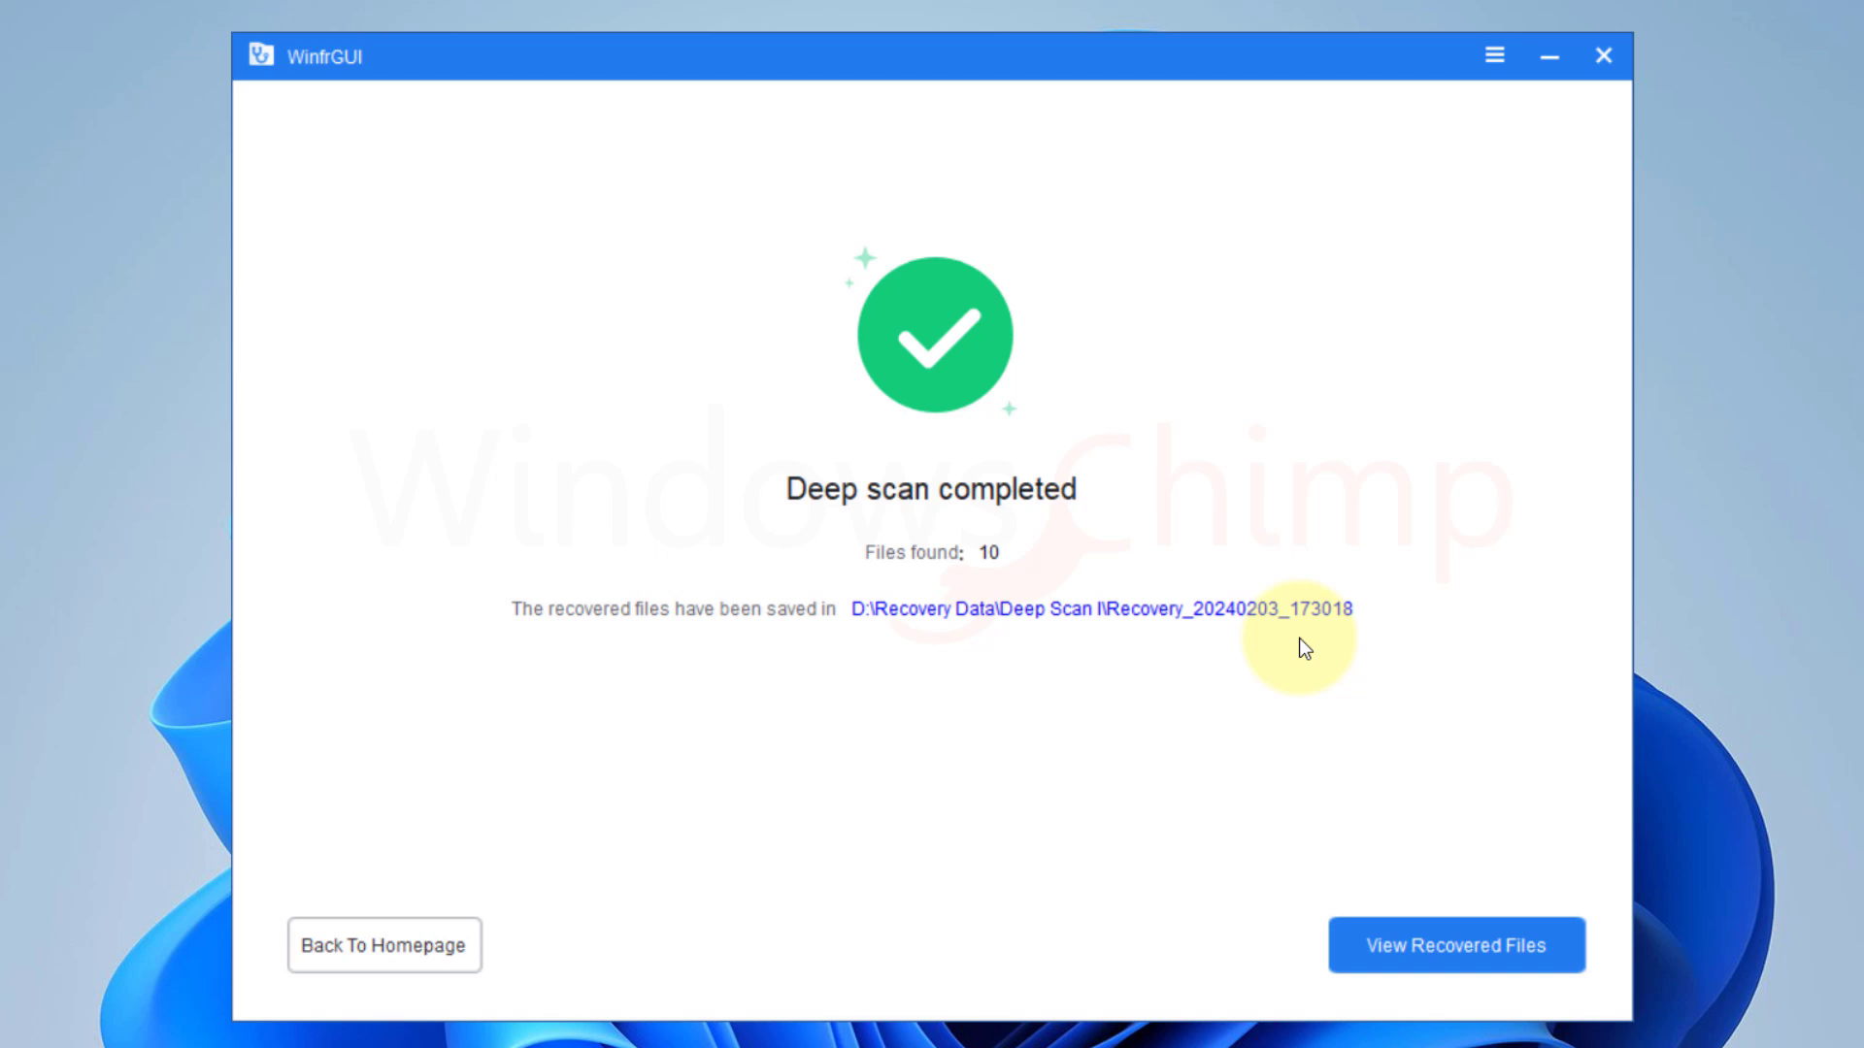
Step: Open the recovered files and inspect the Documents docx, pdf and xlsx subfolders
click(1452, 946)
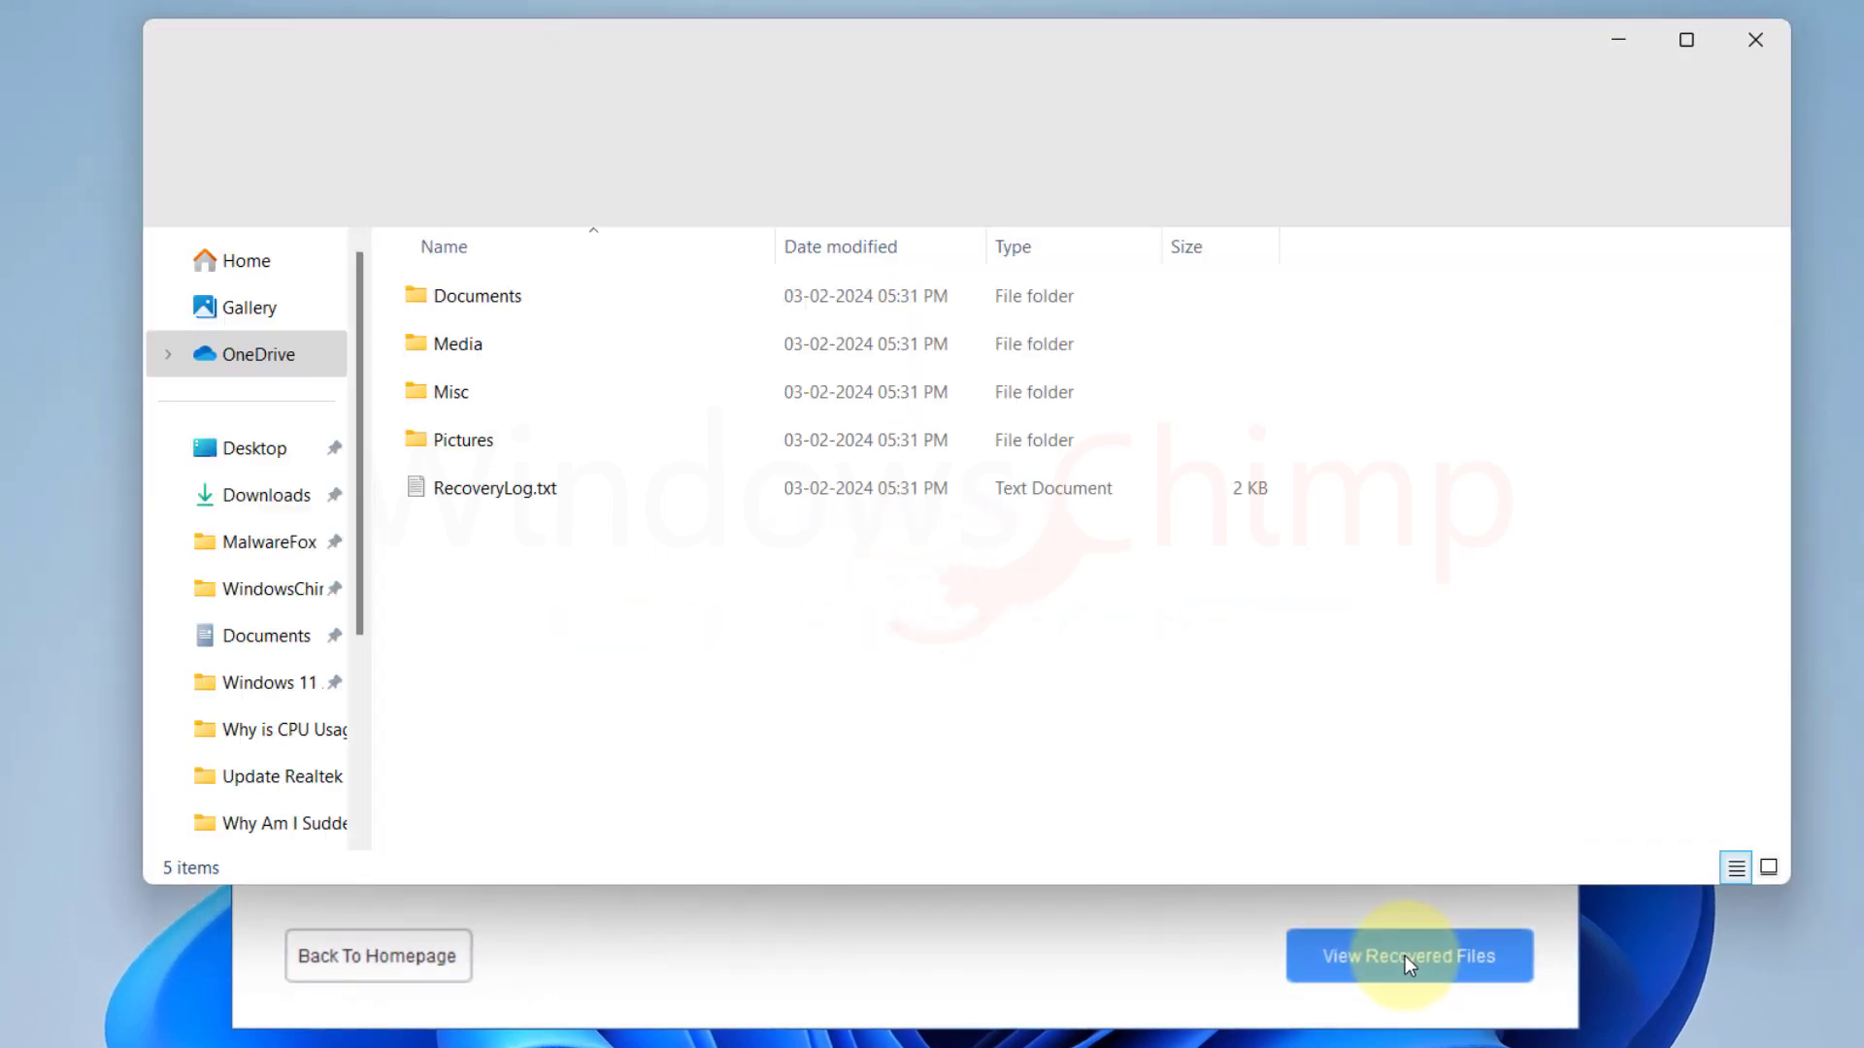
double_click(480, 295)
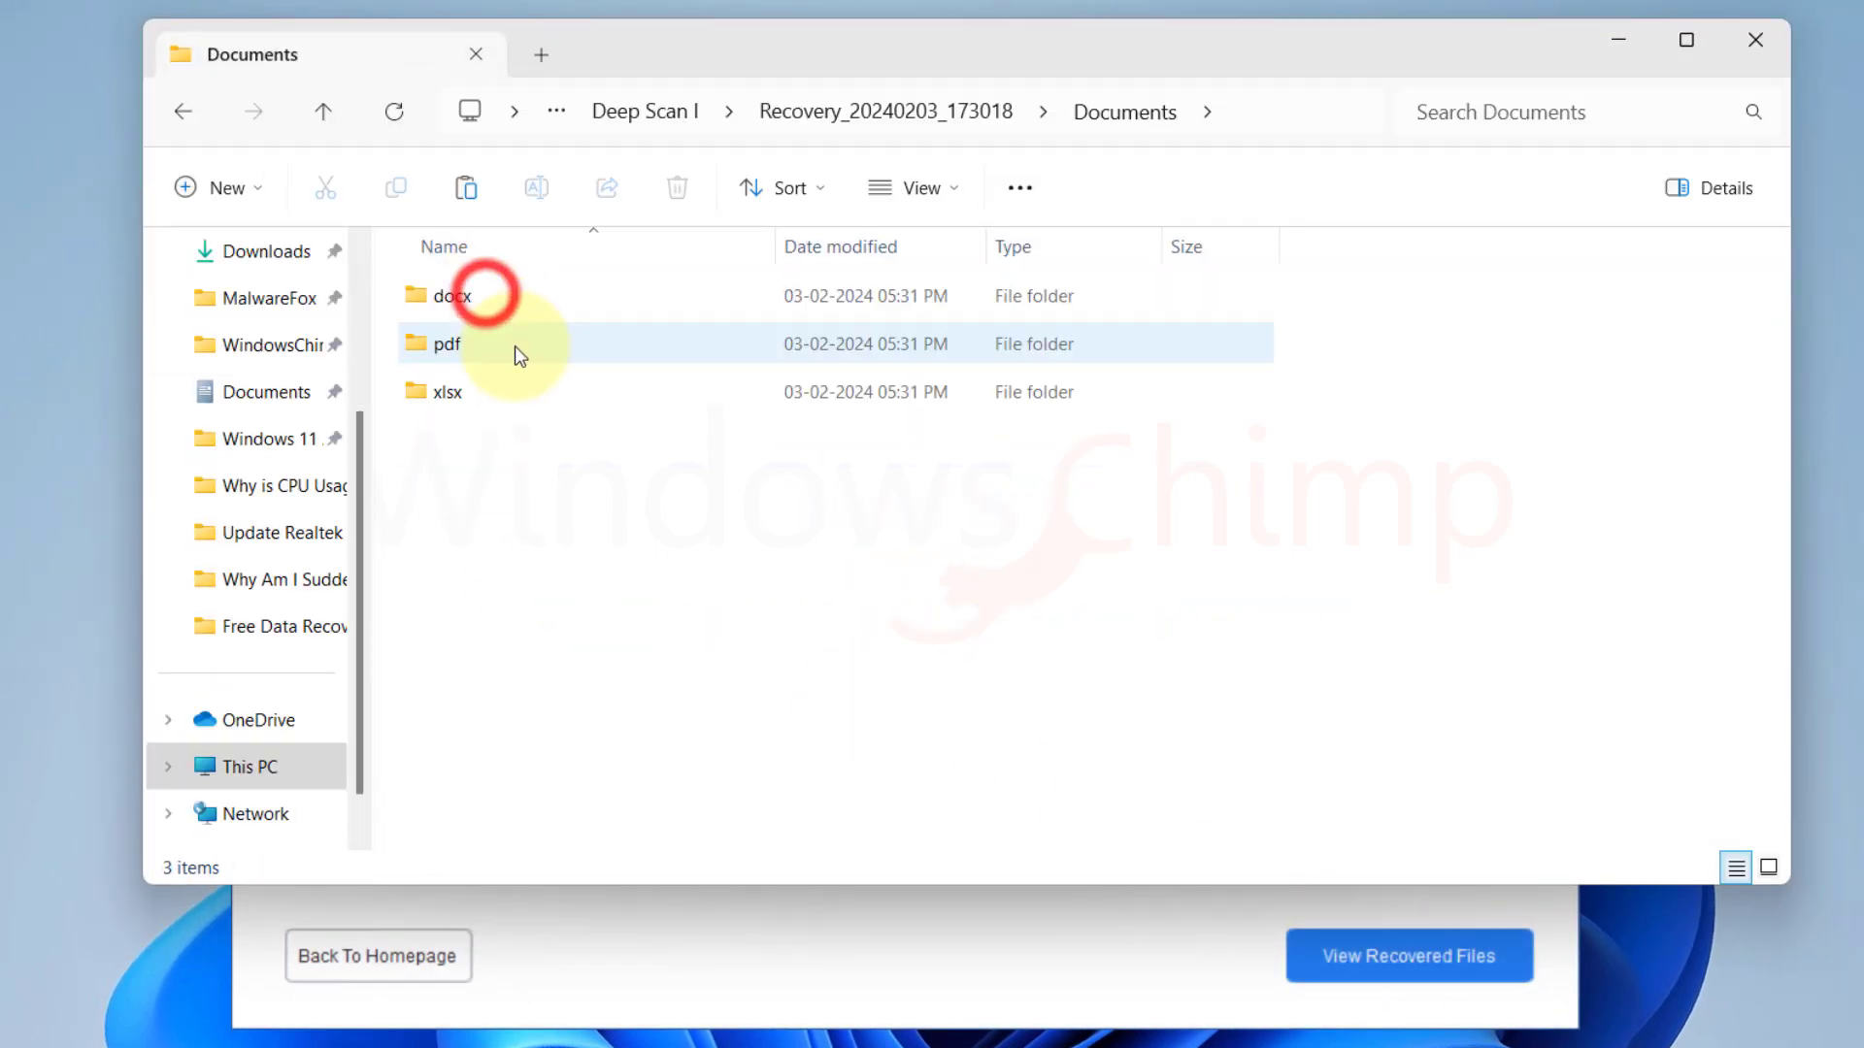
double_click(468, 300)
click(1123, 111)
double_click(441, 347)
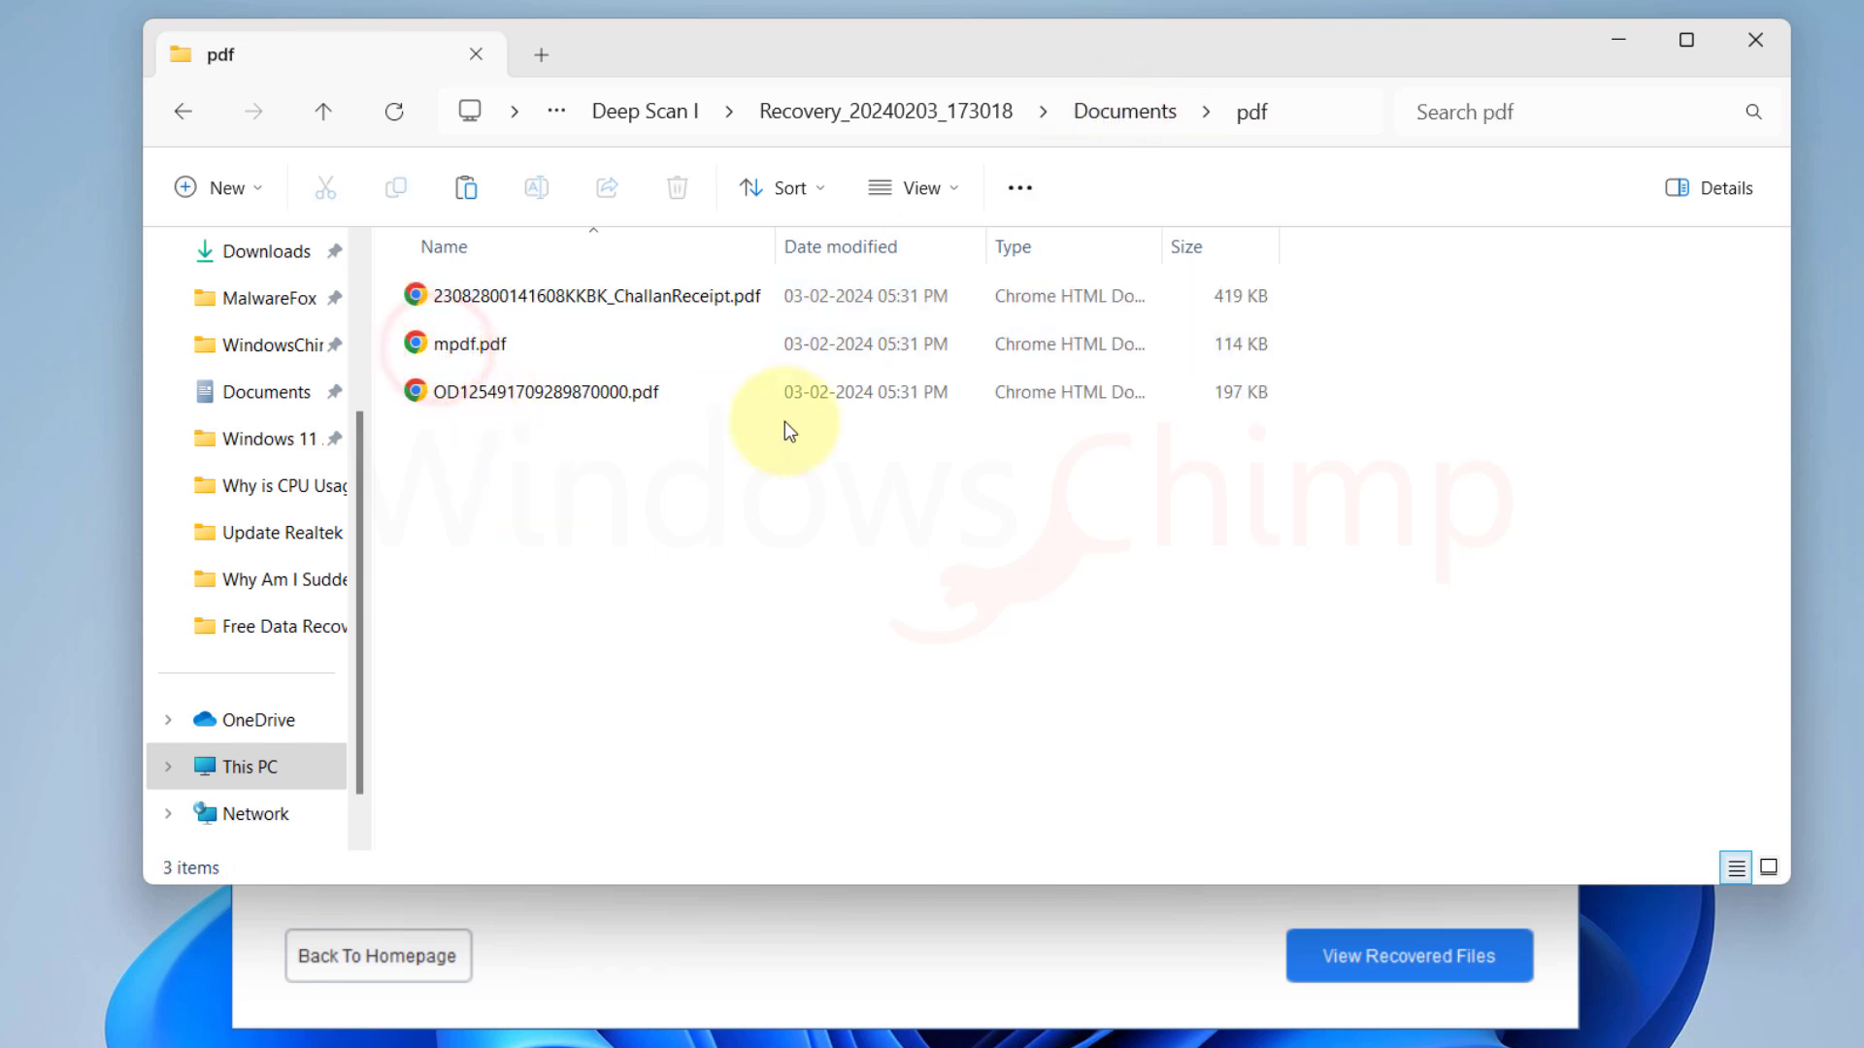
click(1116, 112)
double_click(435, 391)
click(1113, 112)
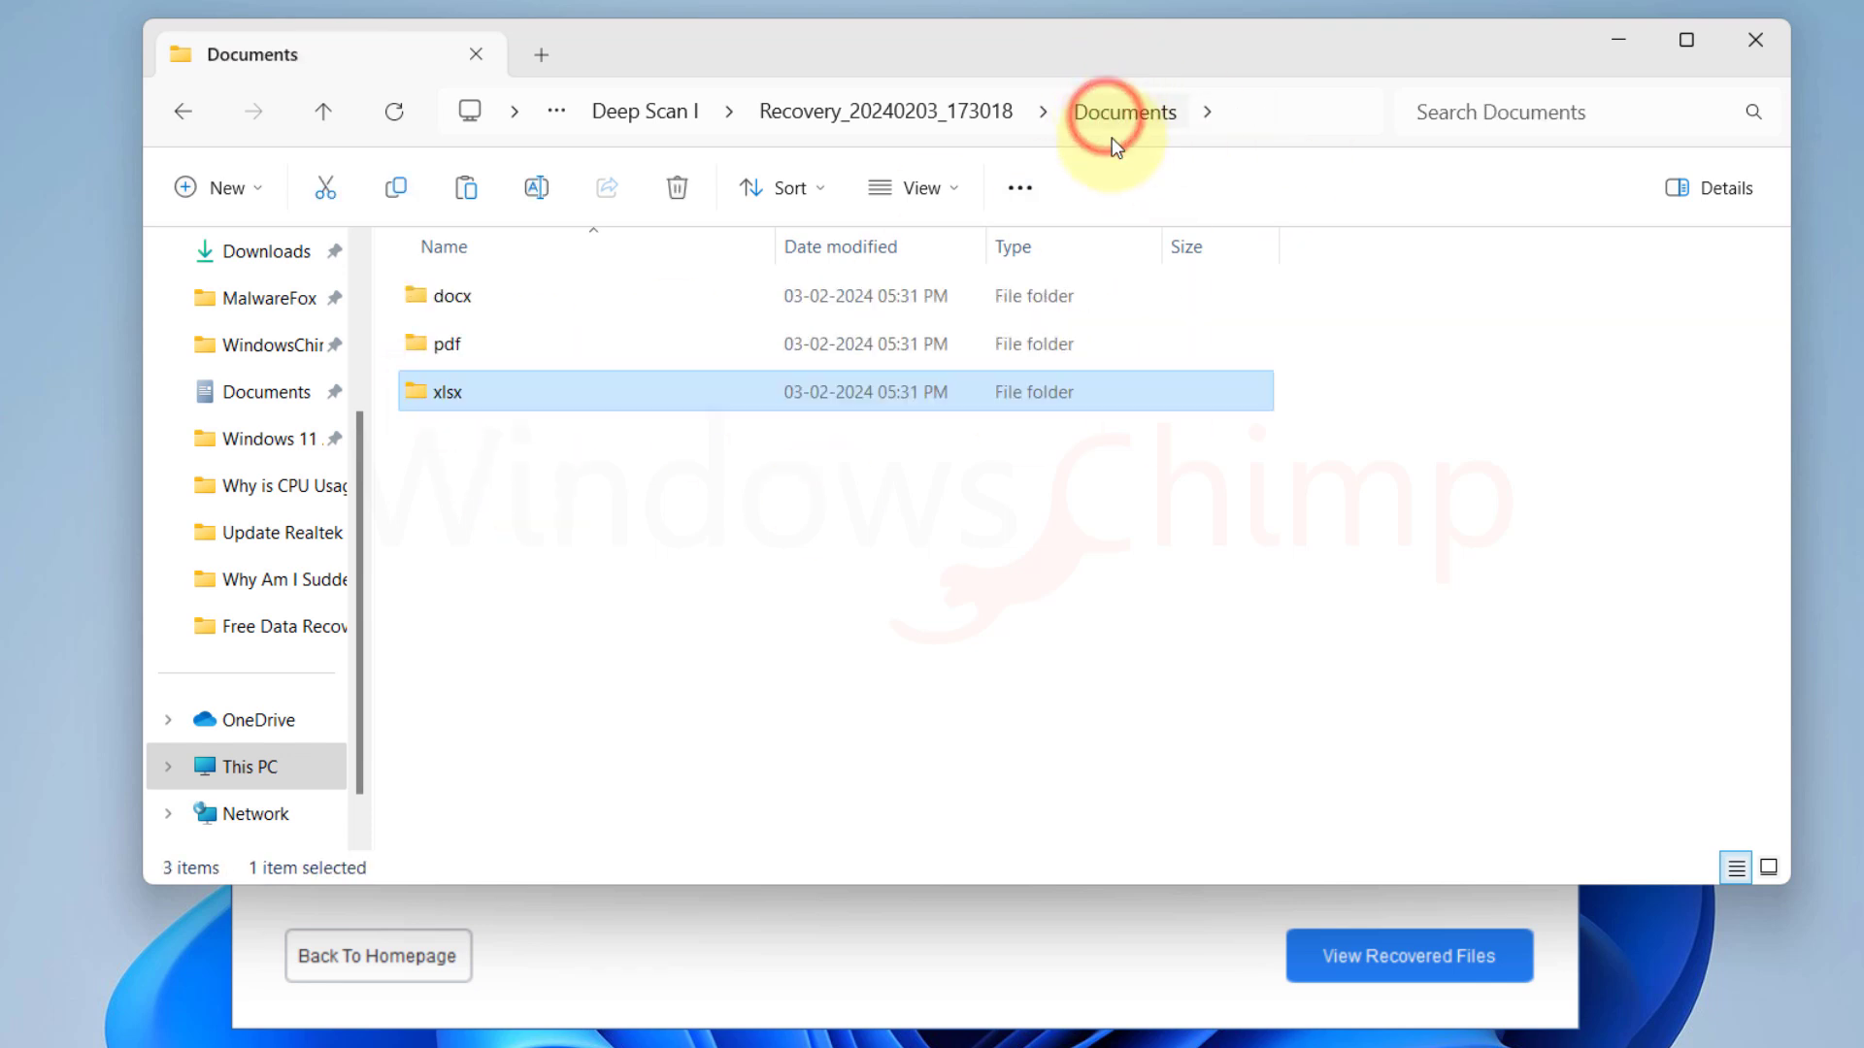
click(961, 111)
Step: Browse the Media, Misc and Pictures (png, jpg) folders, then select RecoveryLog.txt
double_click(457, 341)
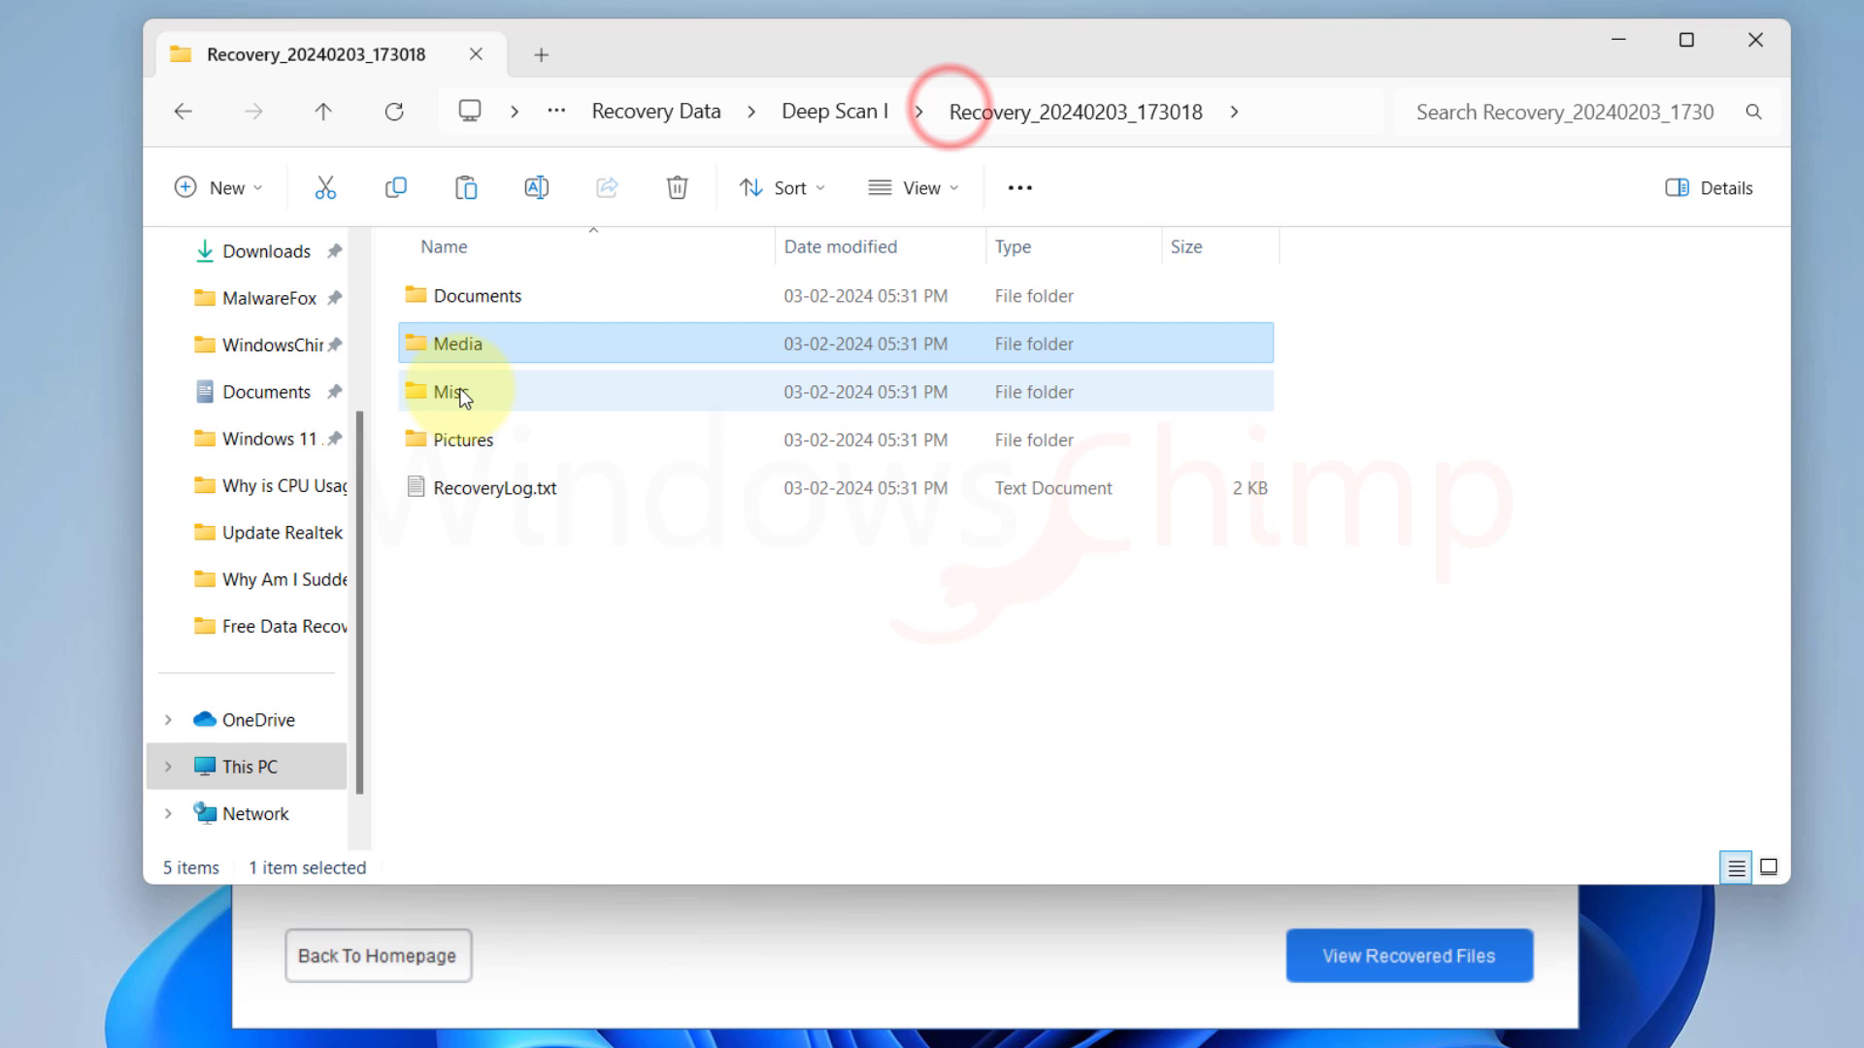
double_click(464, 398)
key(alt+Left)
double_click(464, 440)
double_click(447, 295)
click(1108, 111)
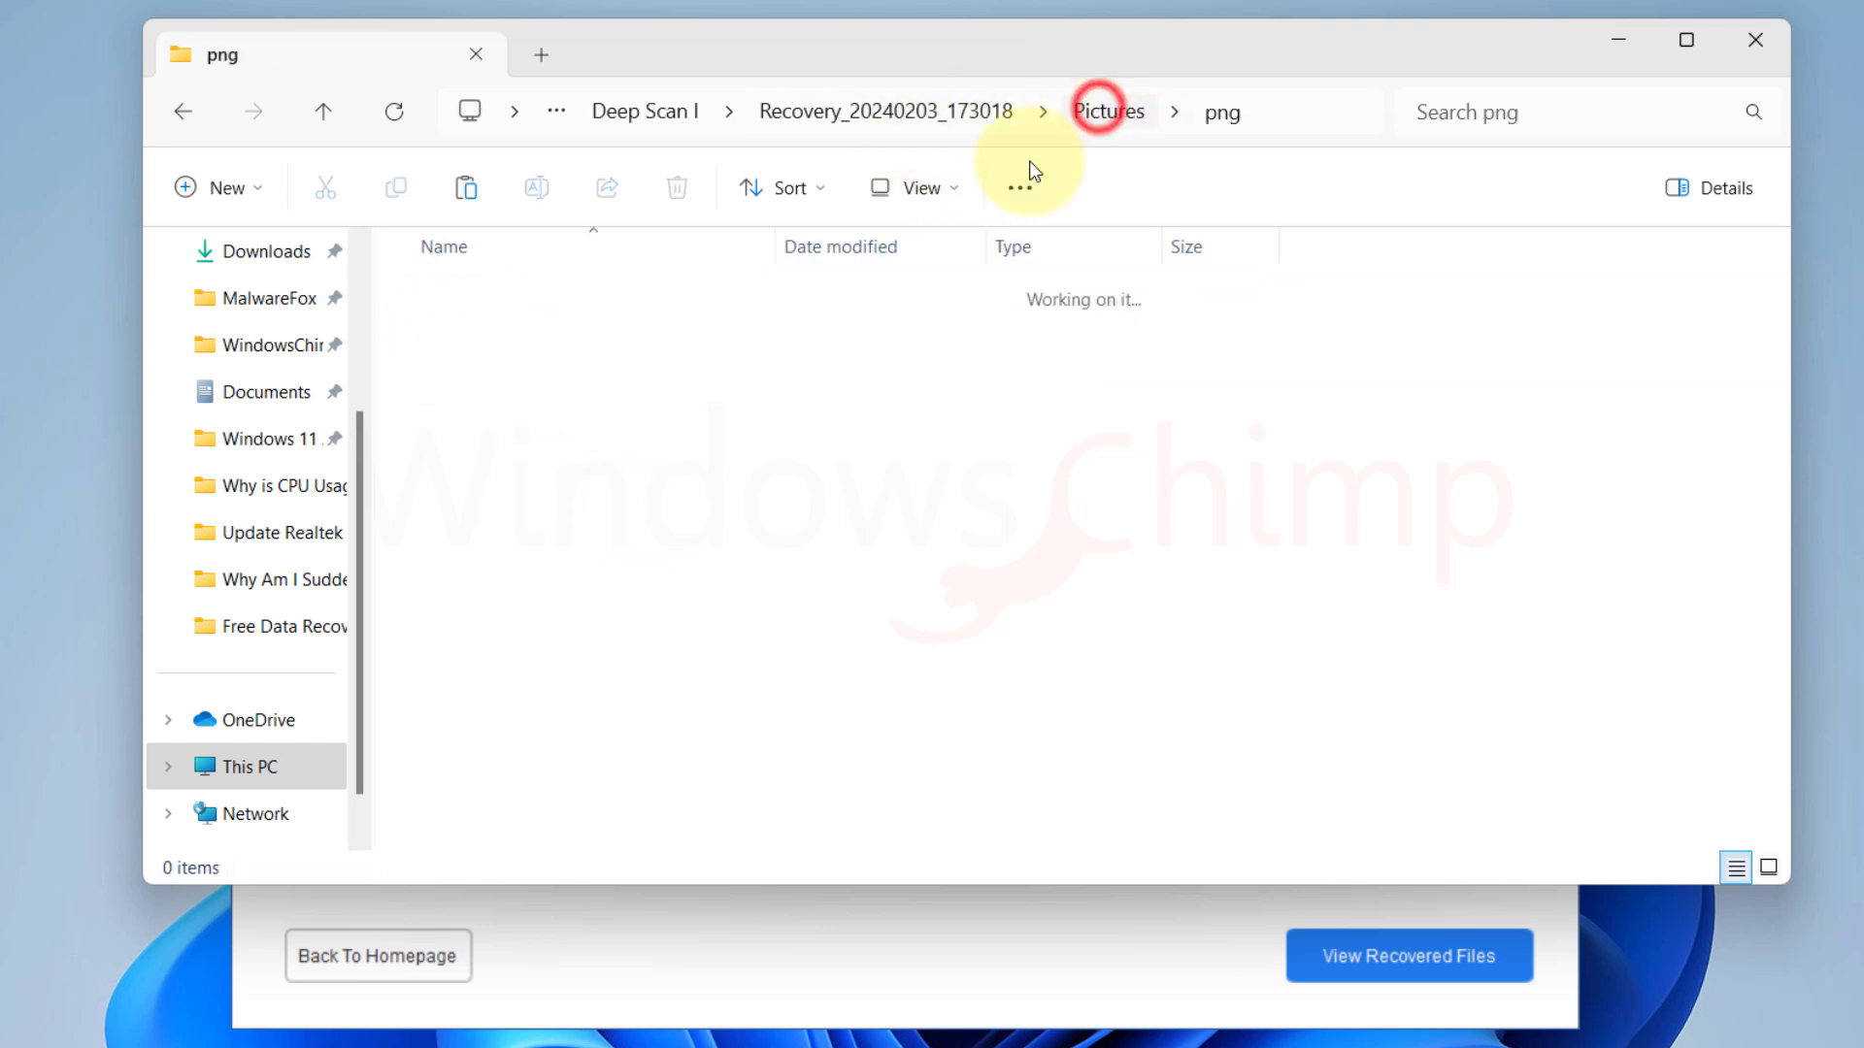
double_click(482, 294)
click(875, 113)
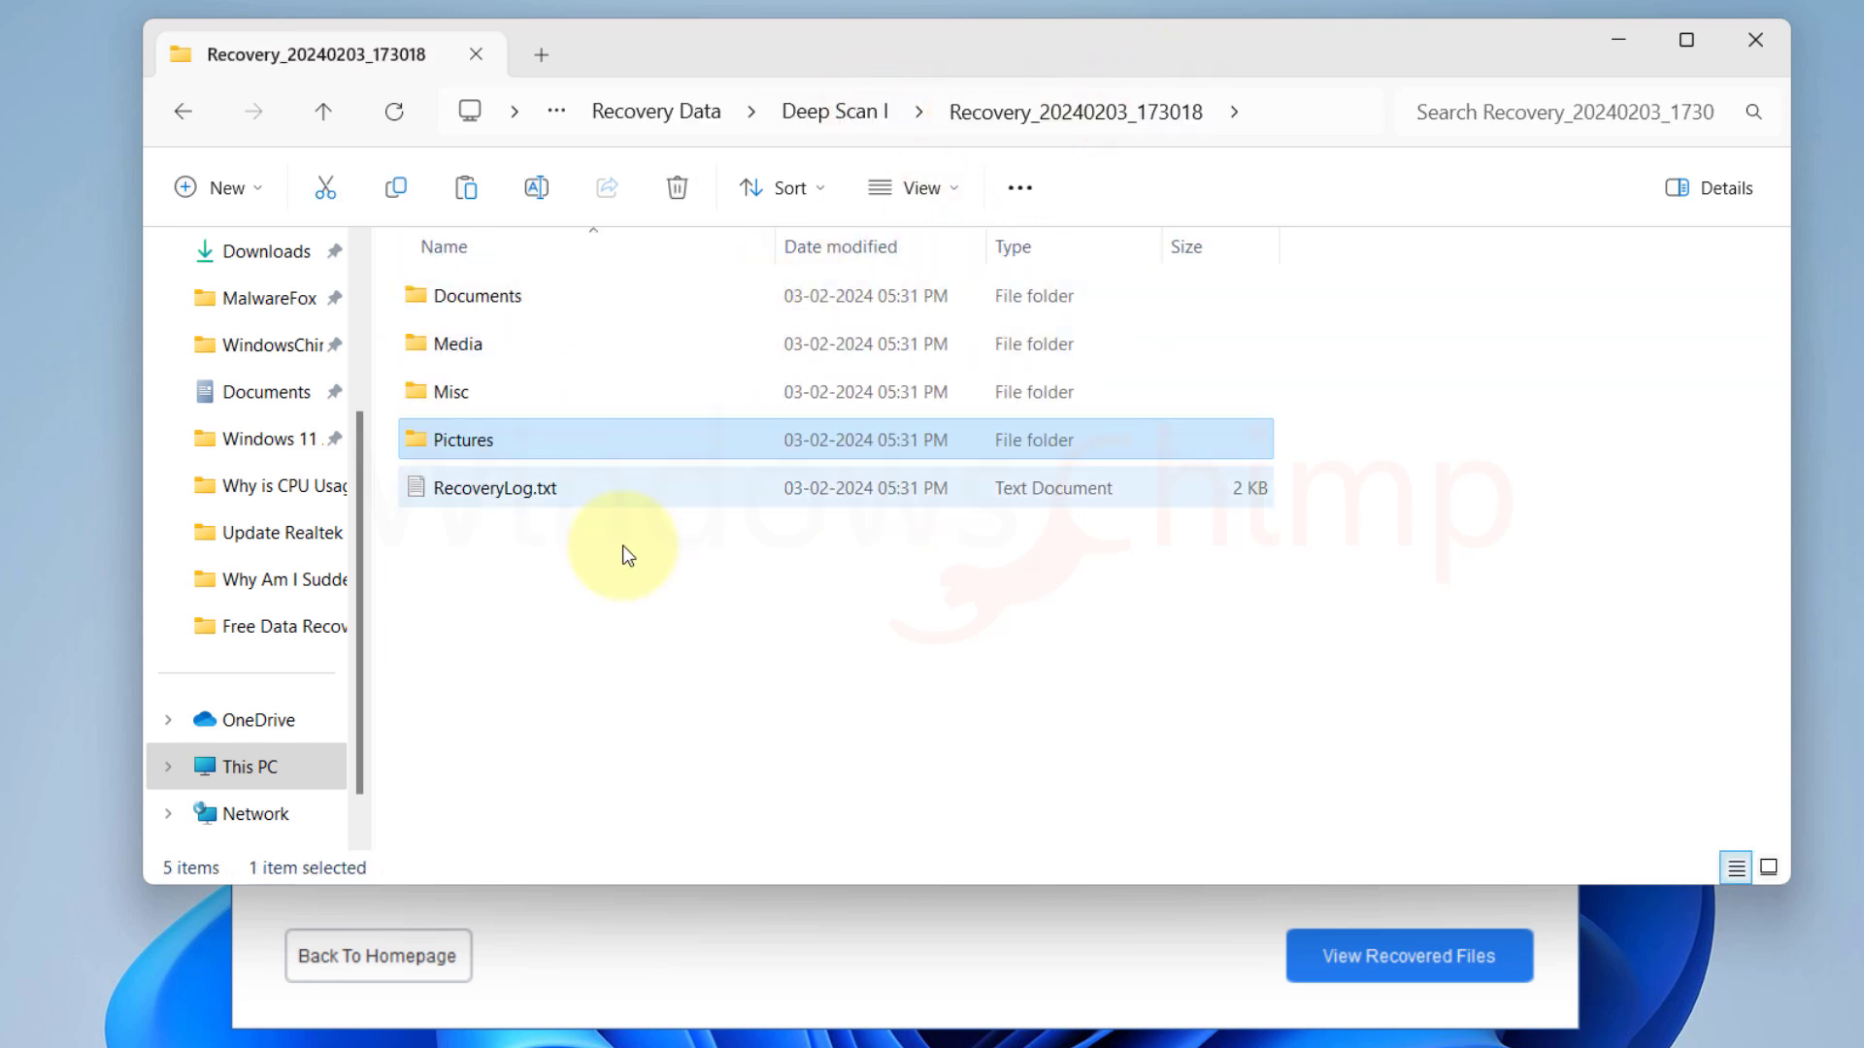
click(555, 602)
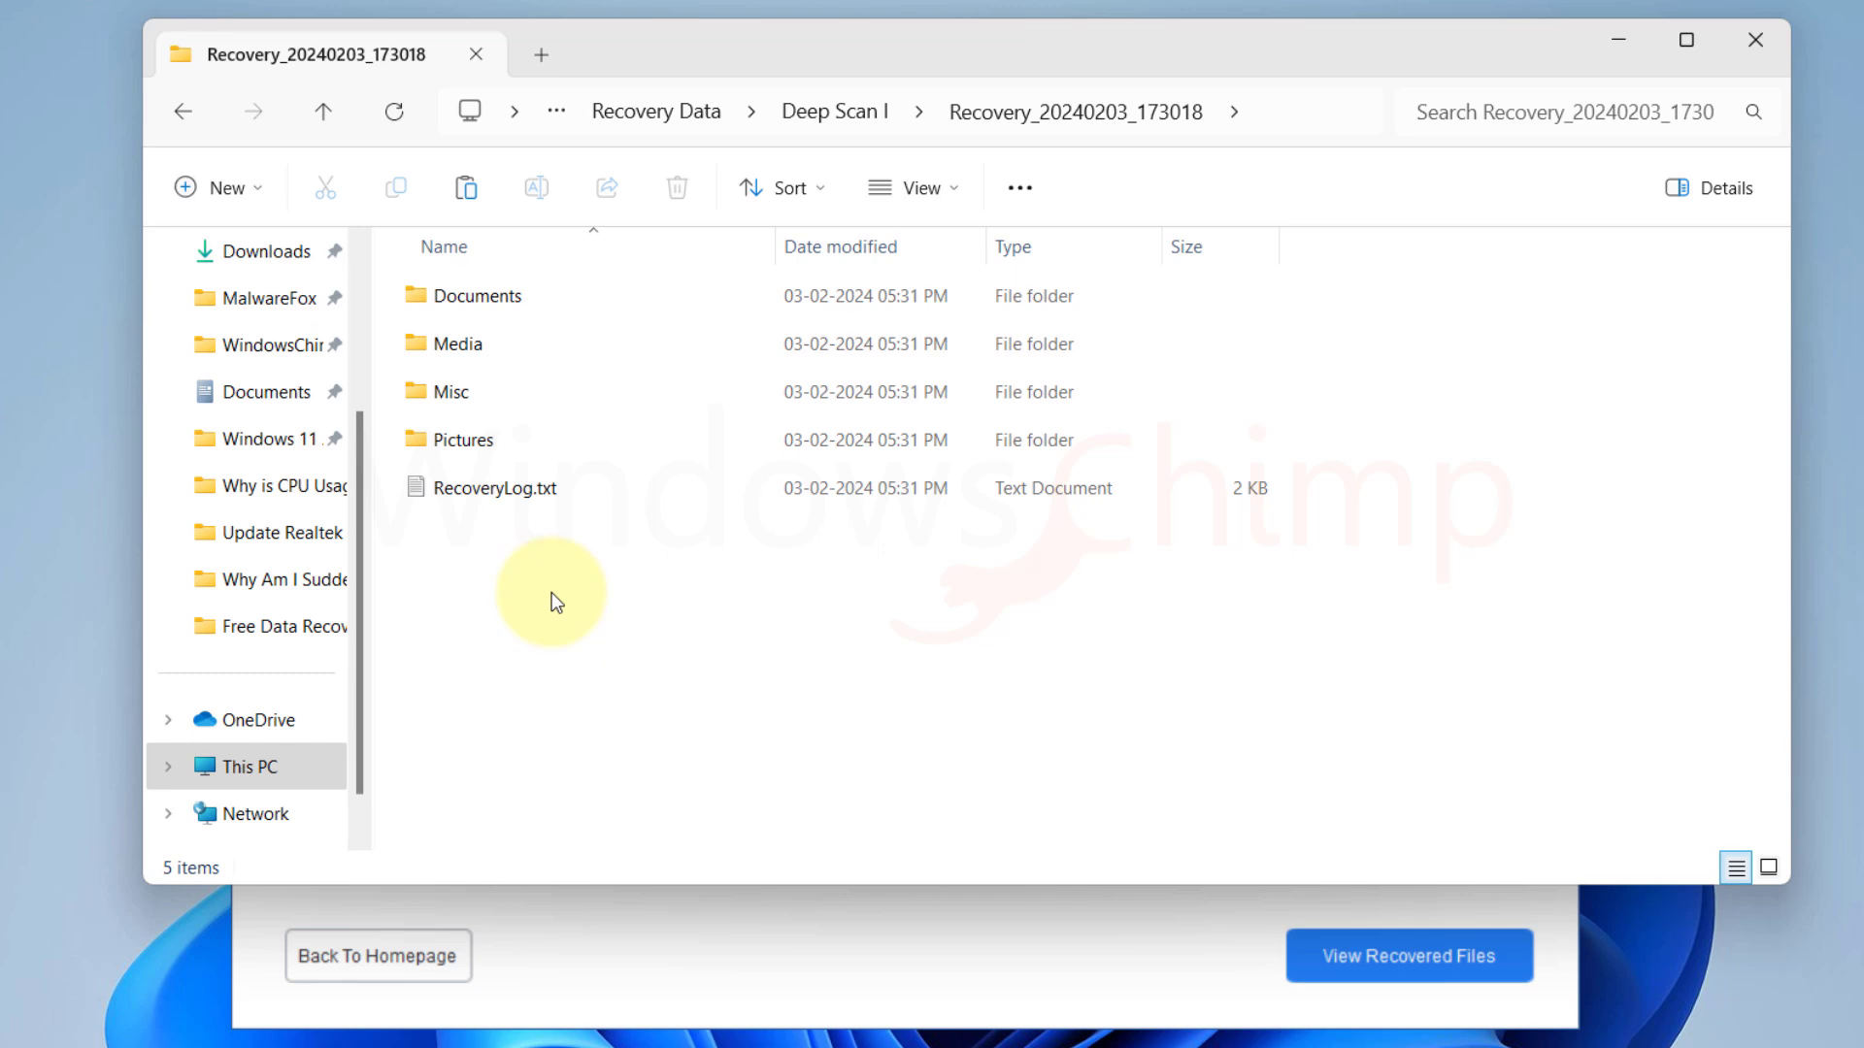
click(501, 489)
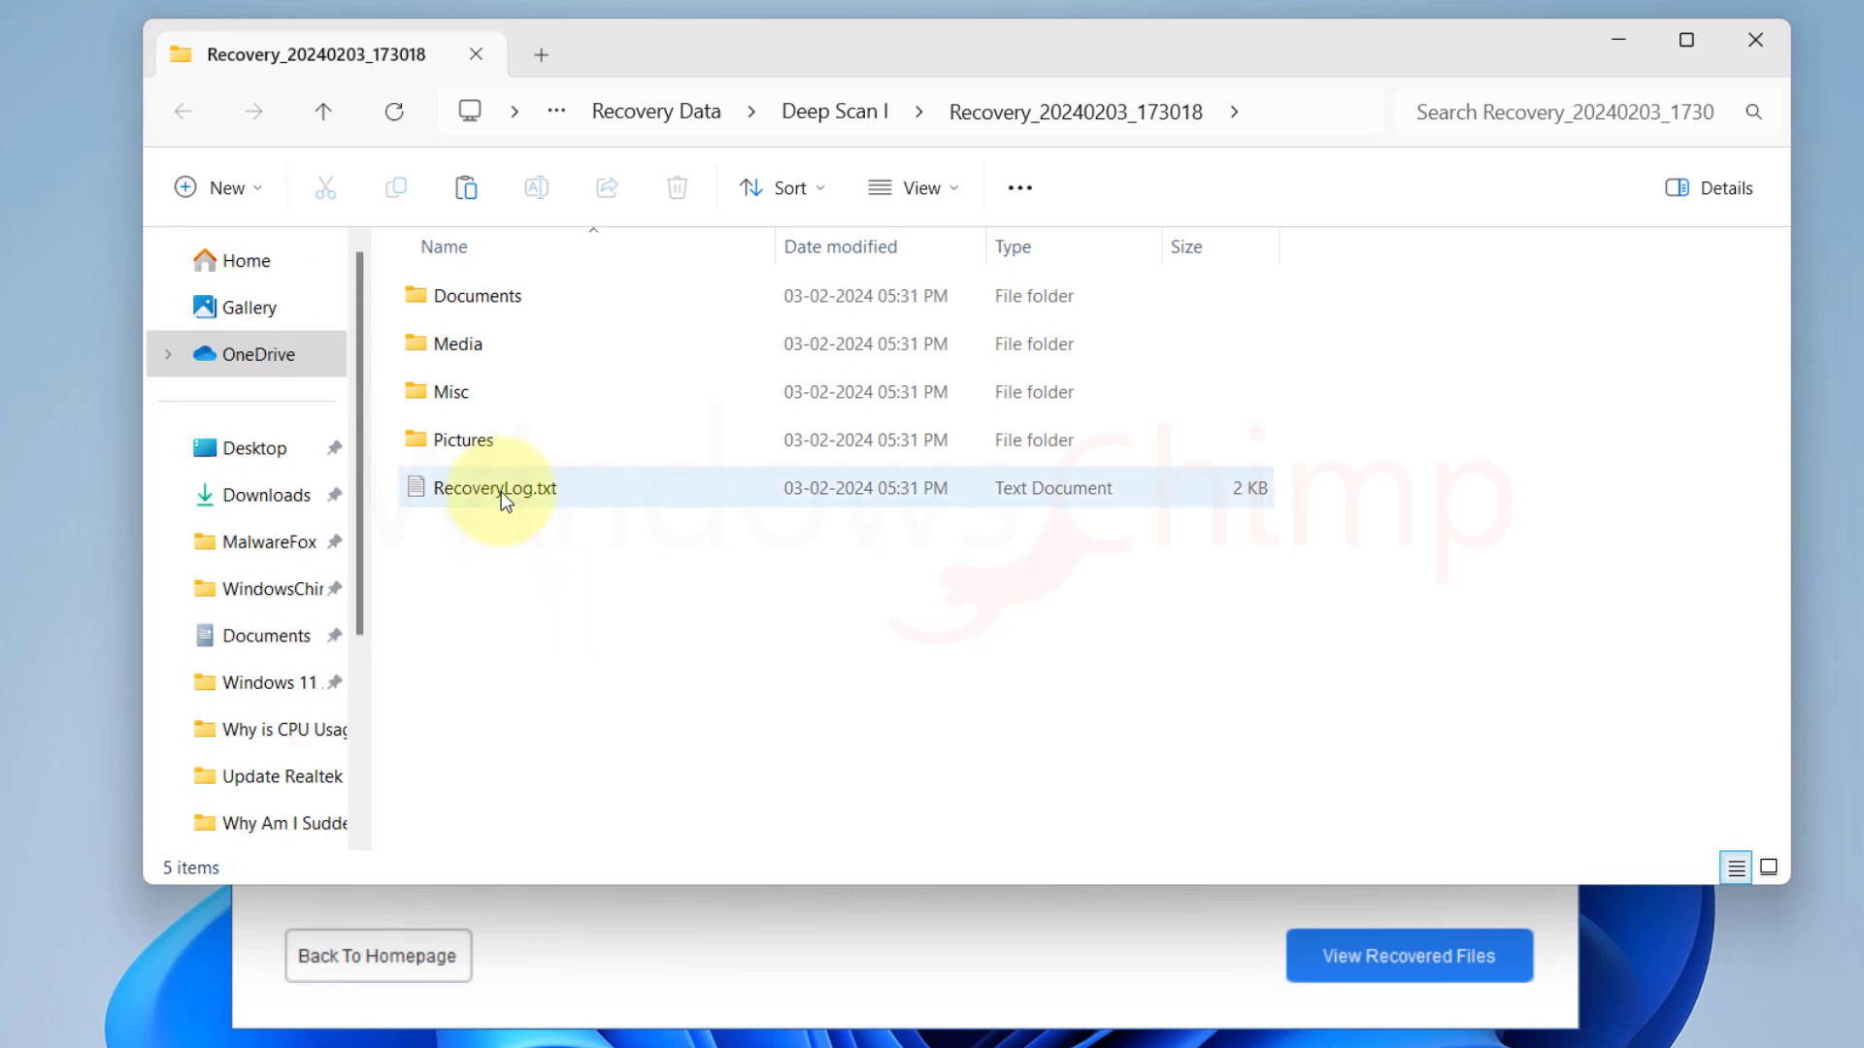
Step: Read RecoveryLog.txt in Notepad, scrolling through the 13 recovered files and totals
double_click(578, 490)
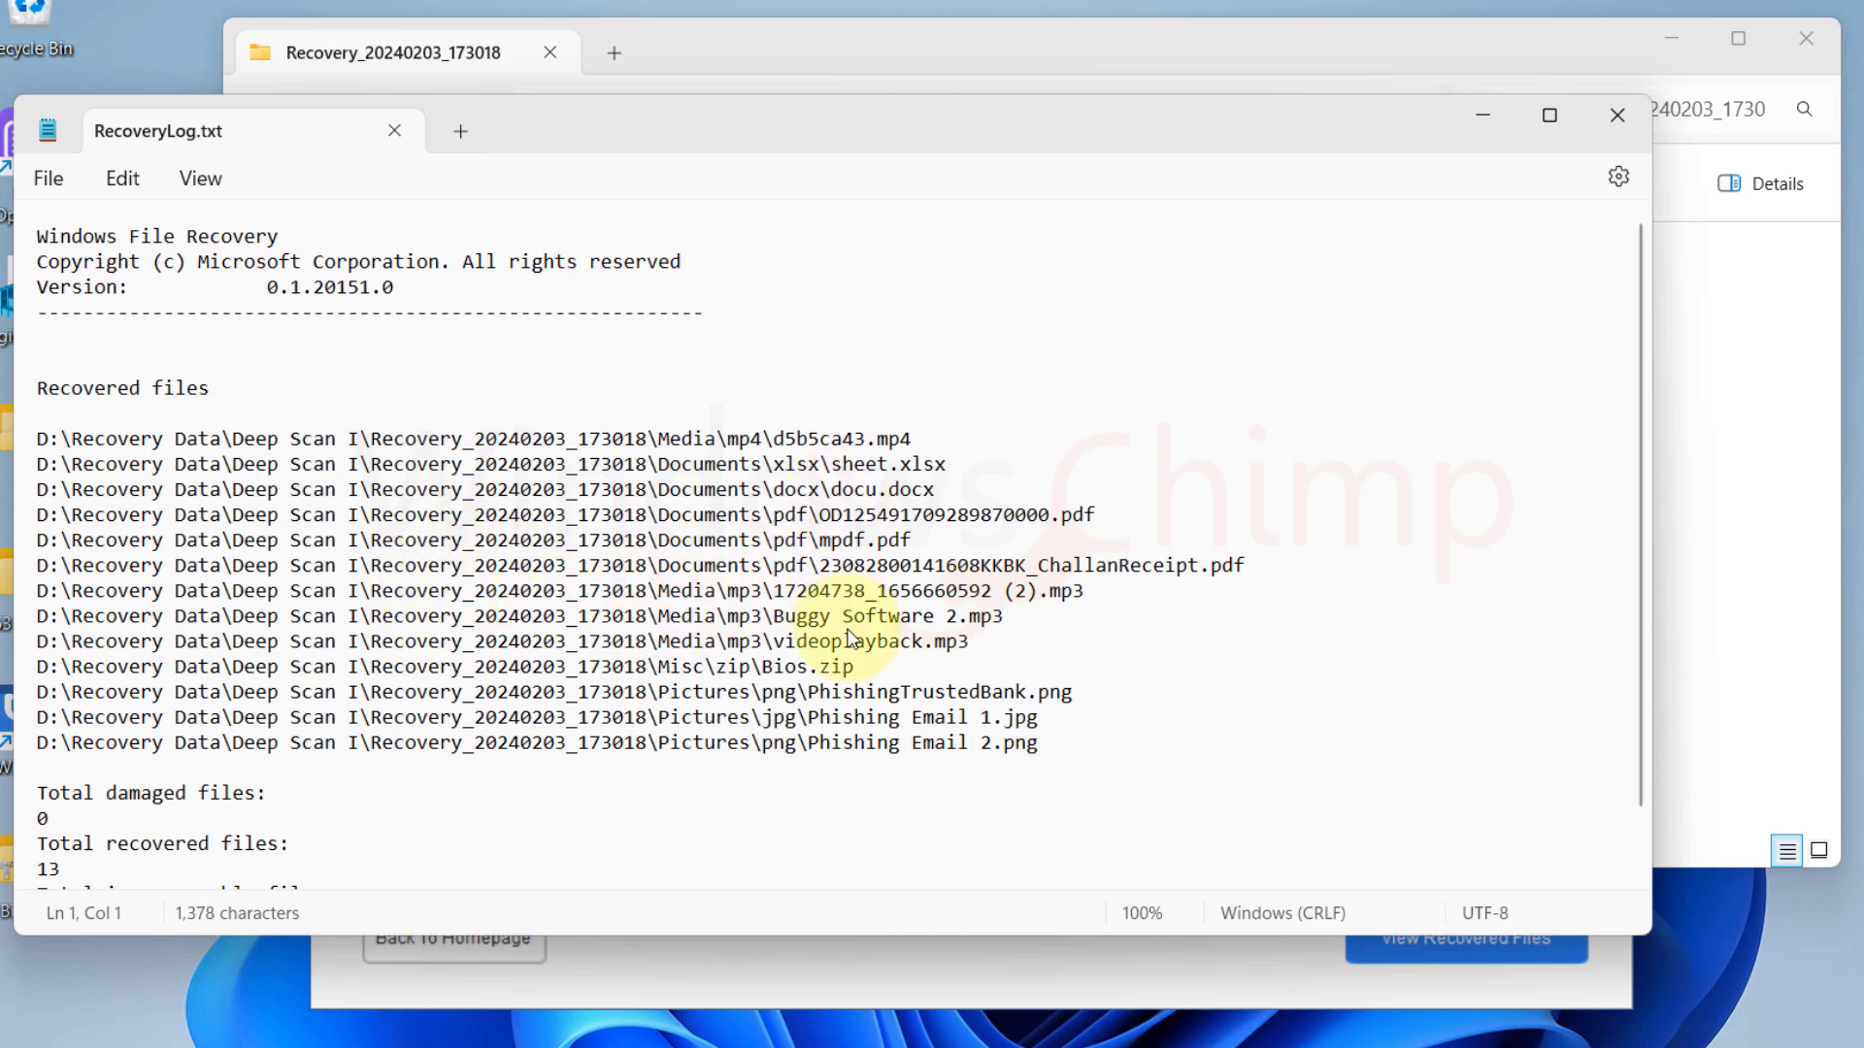
scroll(851, 638, down, 3)
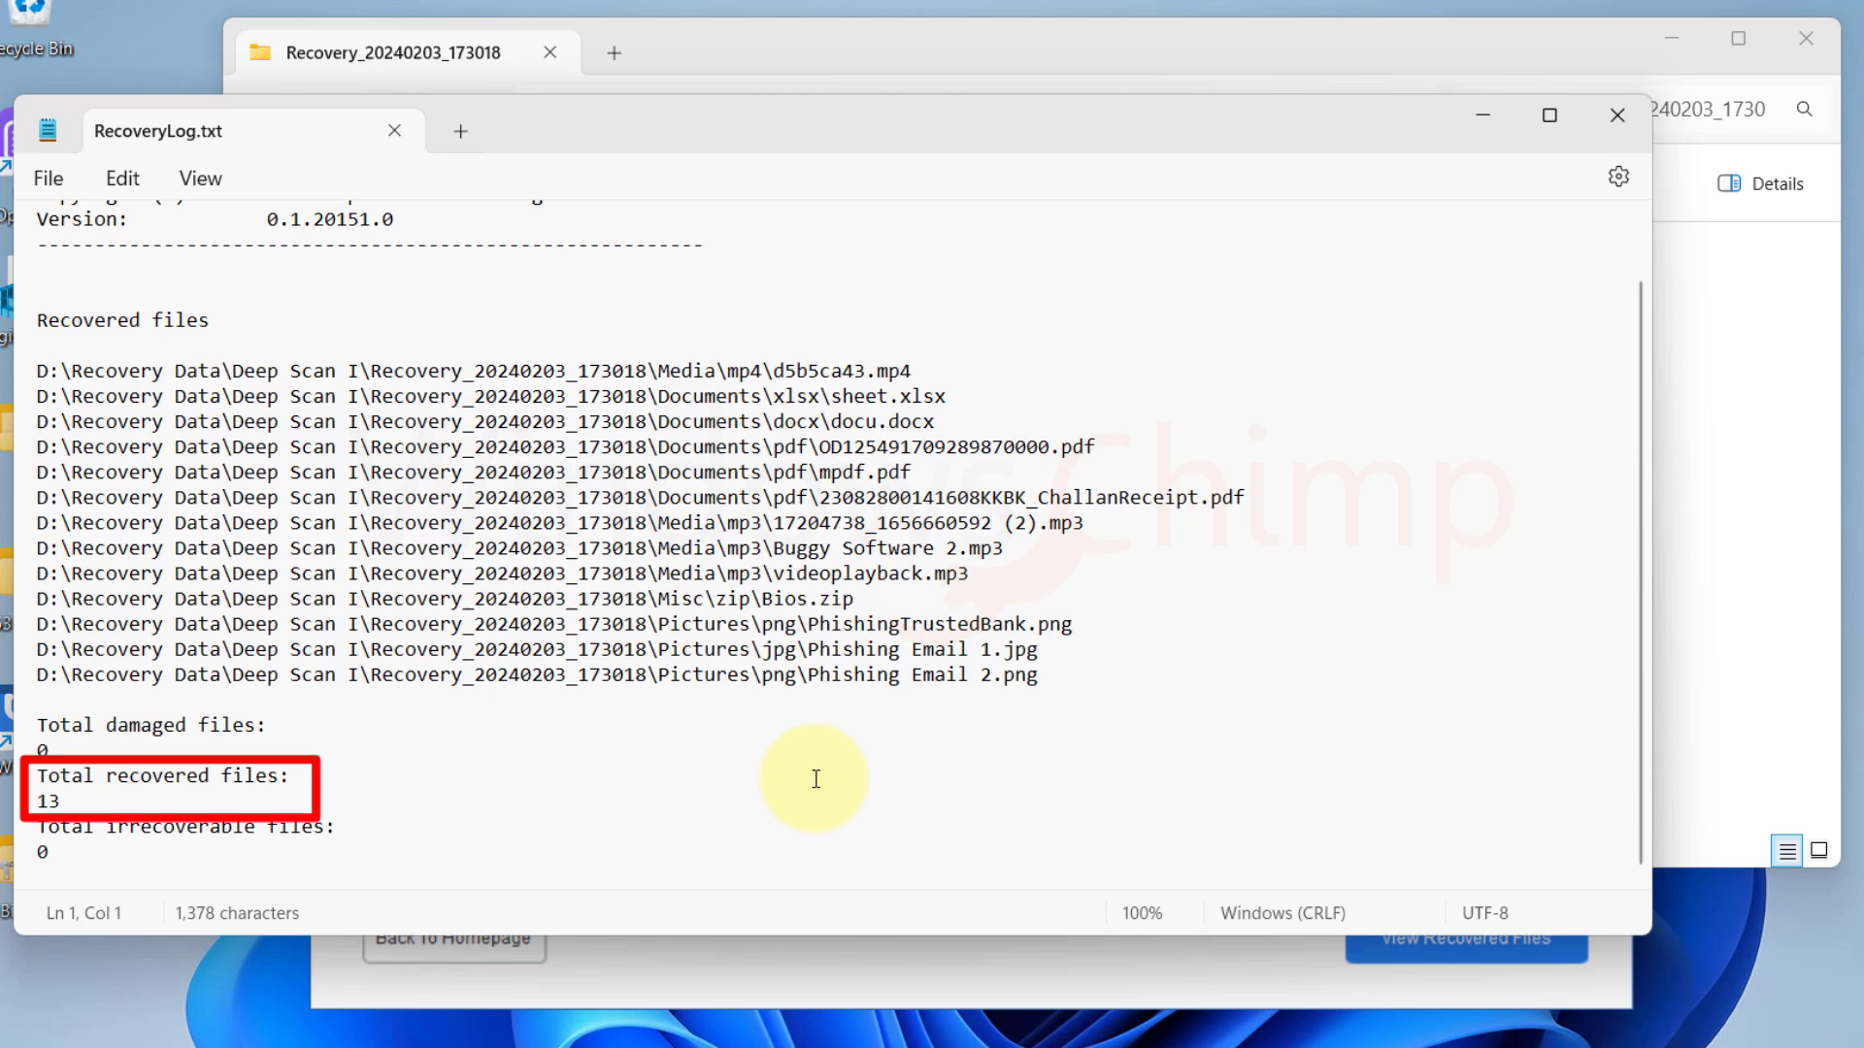
scroll(816, 779, up, 3)
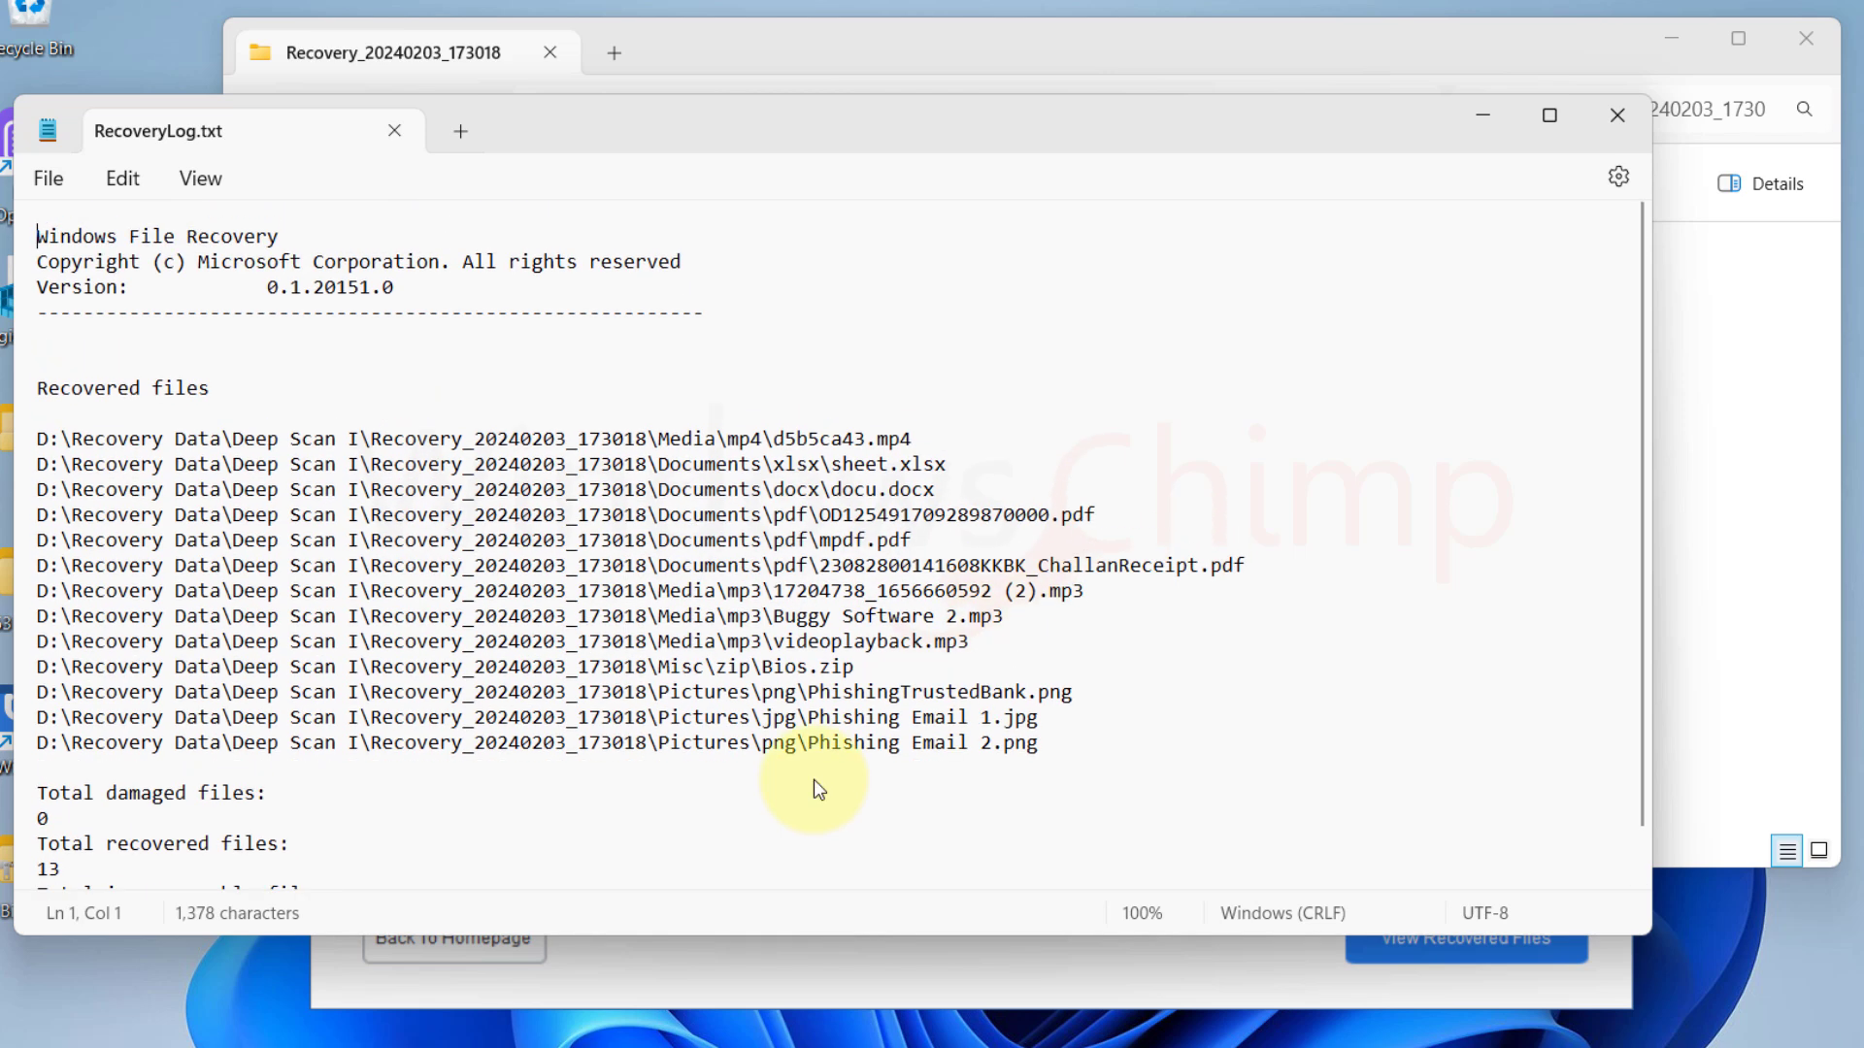
scroll(761, 761, down, 1)
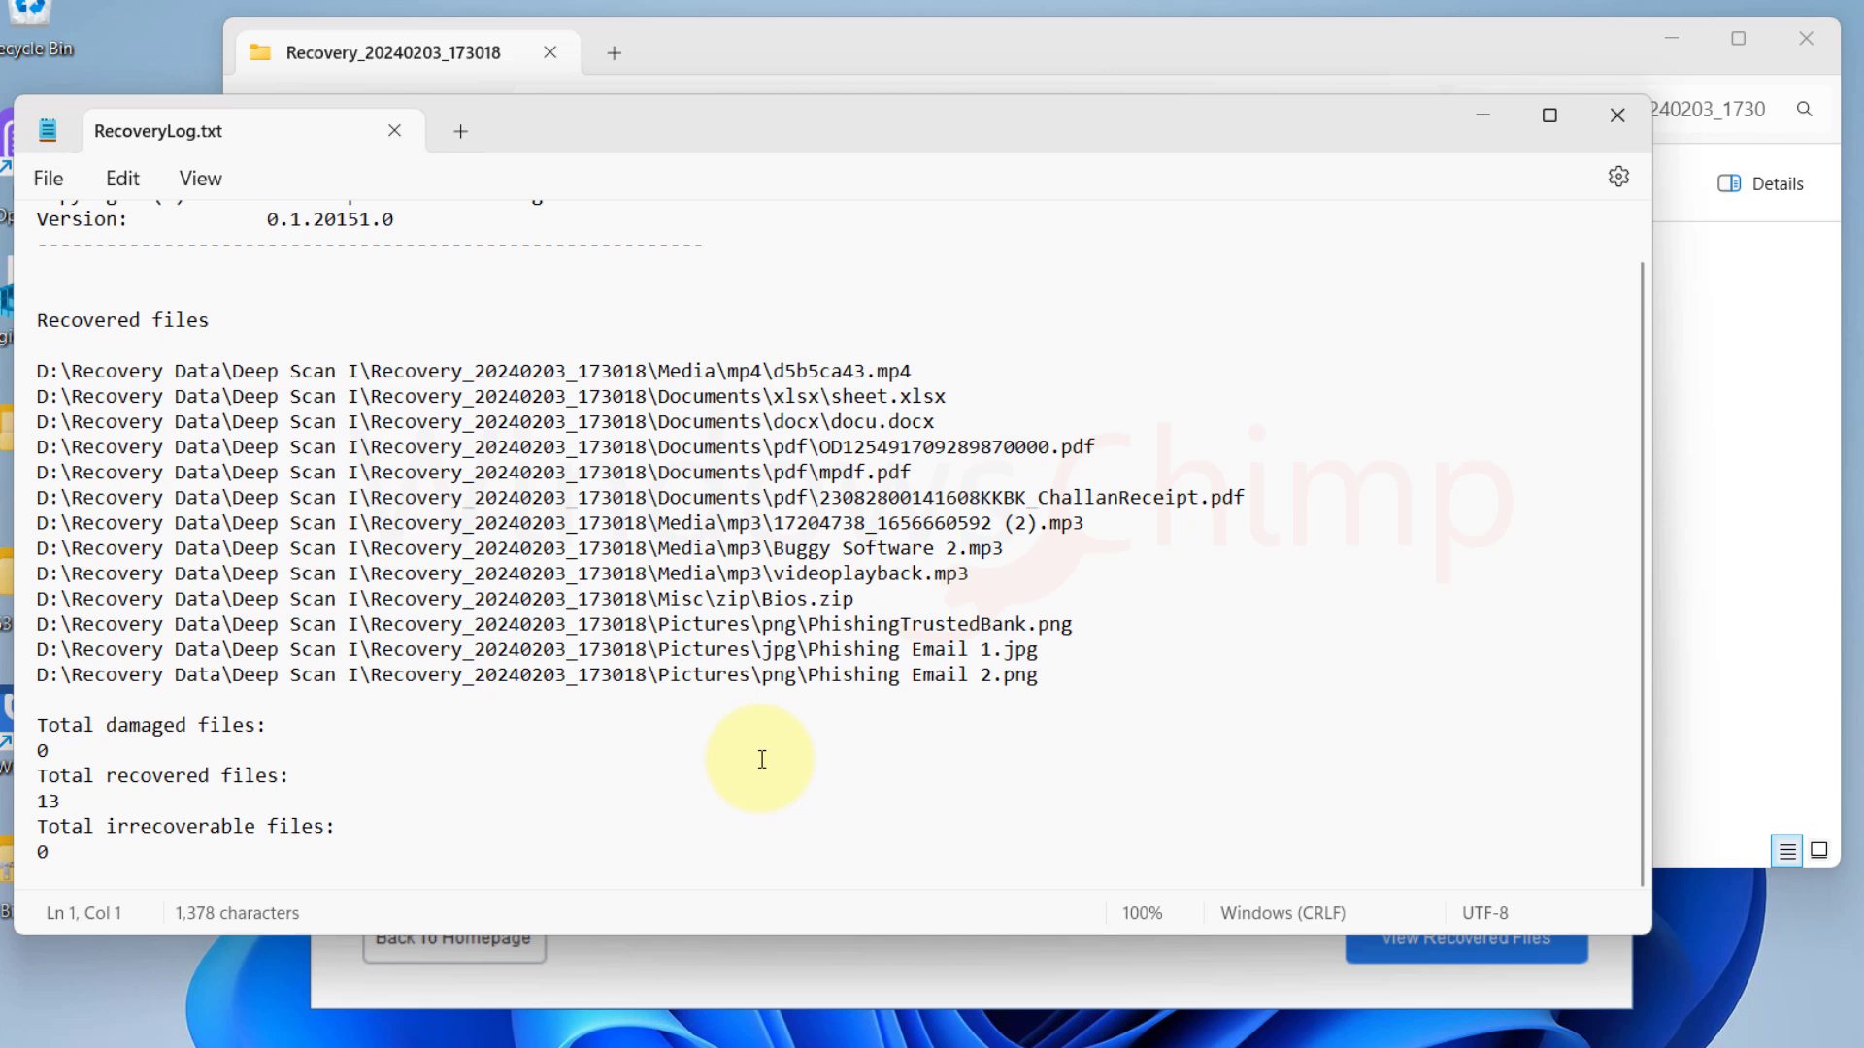
scroll(774, 759, up, 1)
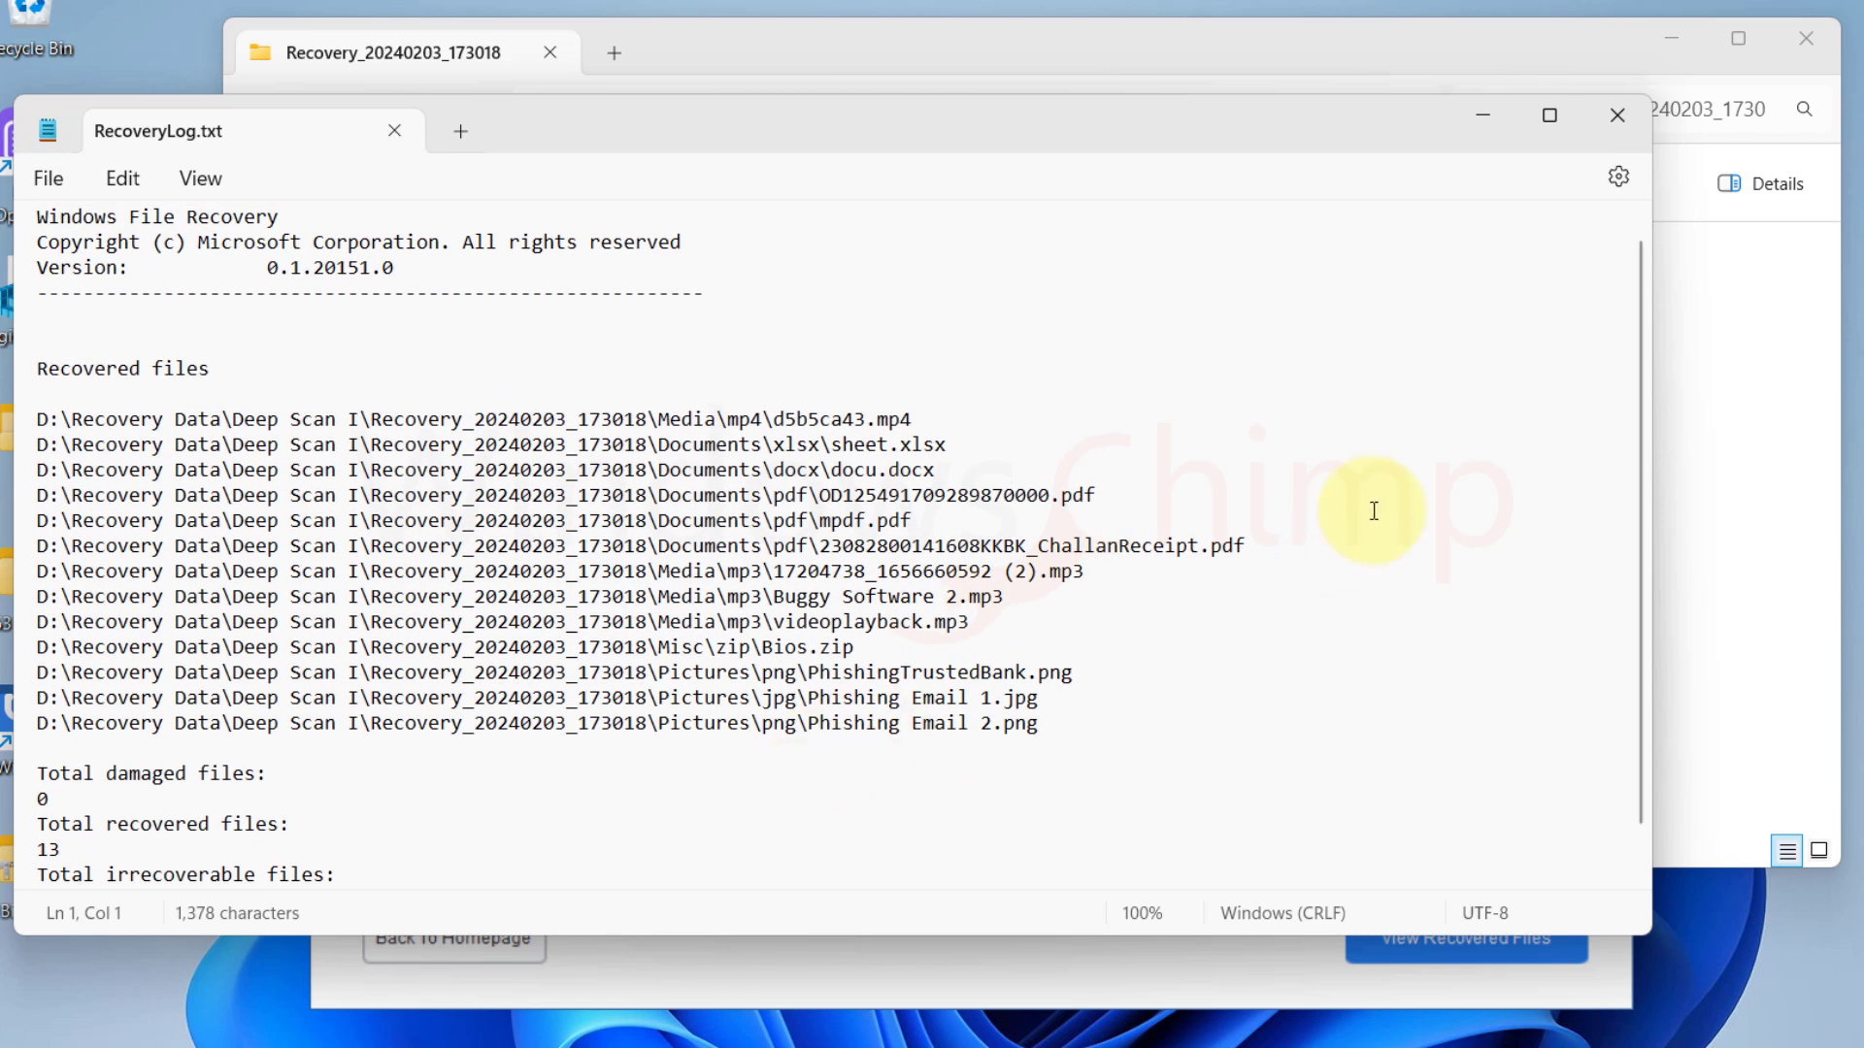
Step: Close the RecoveryLog.txt Notepad window to return to the Recovery_20240203_173018 folder
click(1616, 115)
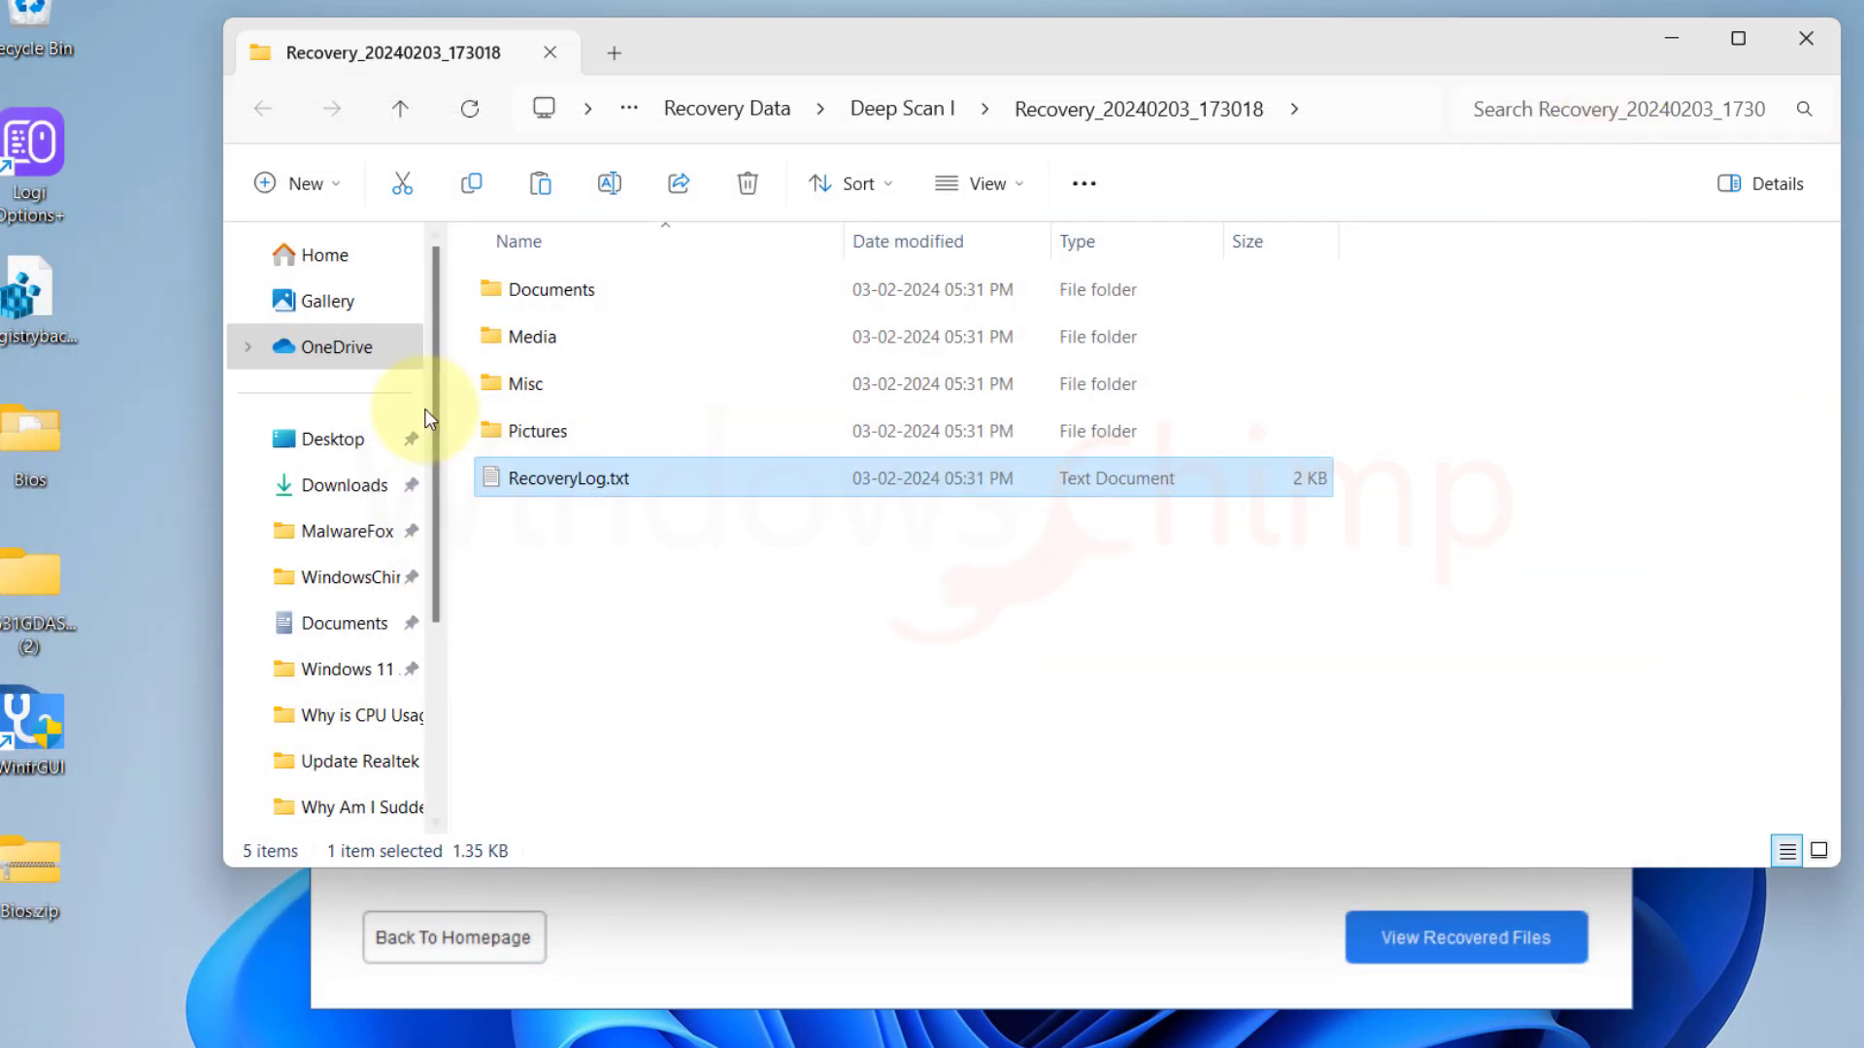